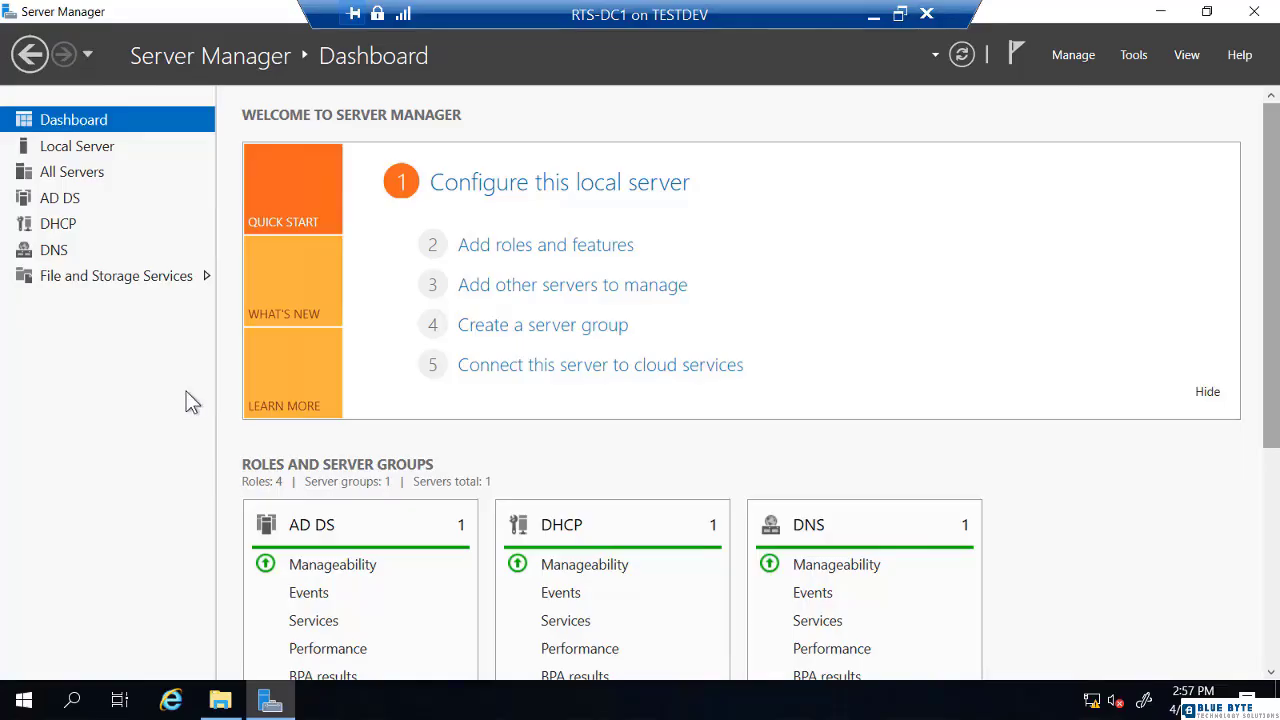
Show the File and Storage Services Disks page, select vDisk01, and check volume E:'s actions without choosing any
left_click(109, 278)
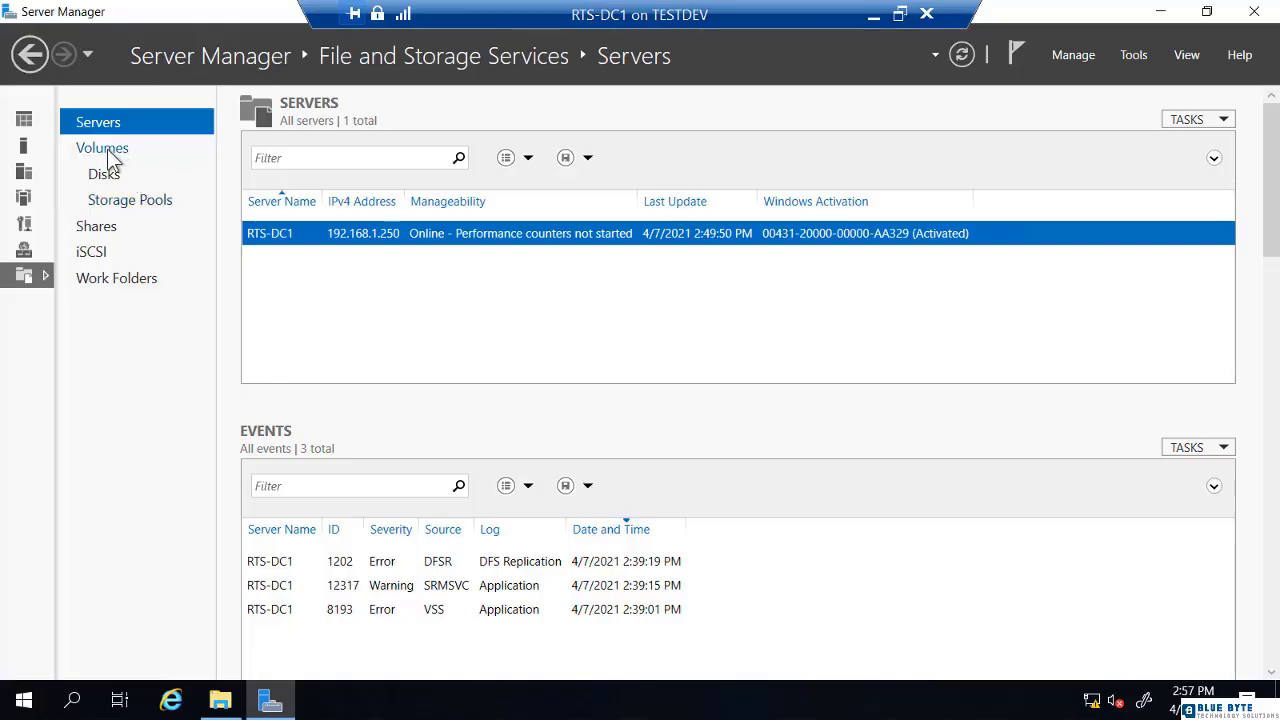
left_click(104, 175)
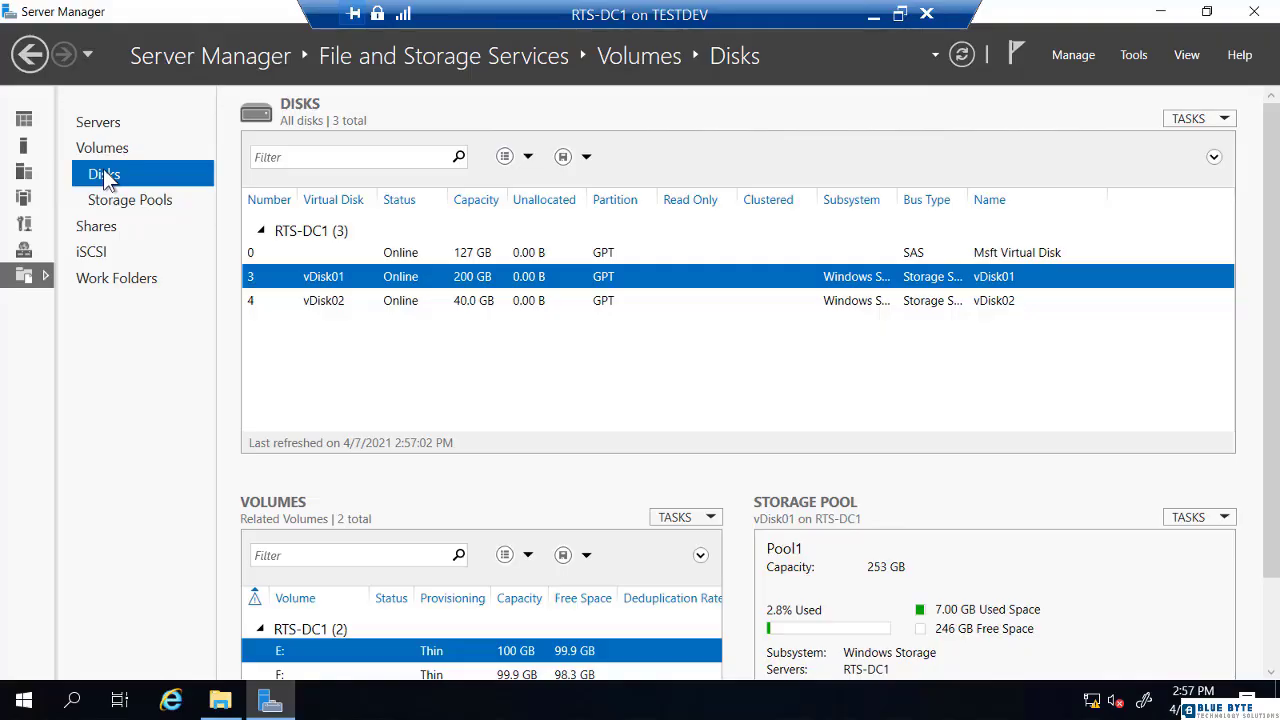
left_click(268, 254)
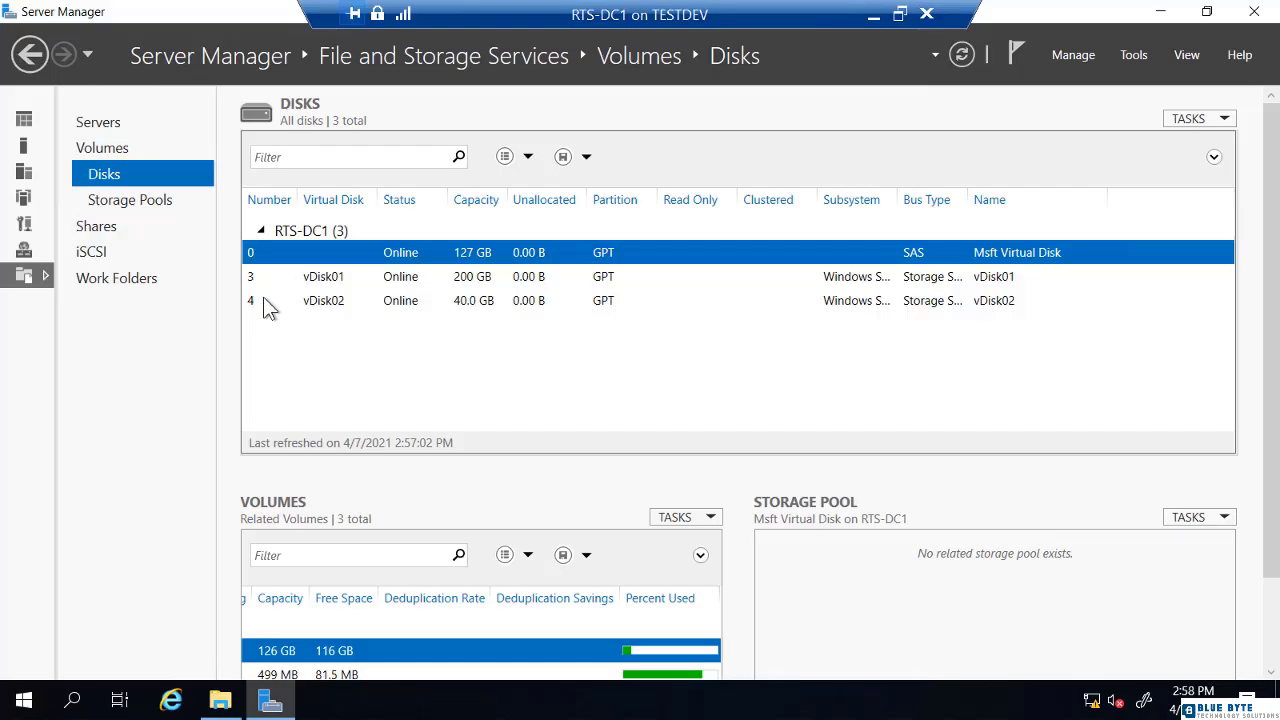
left_click(257, 285)
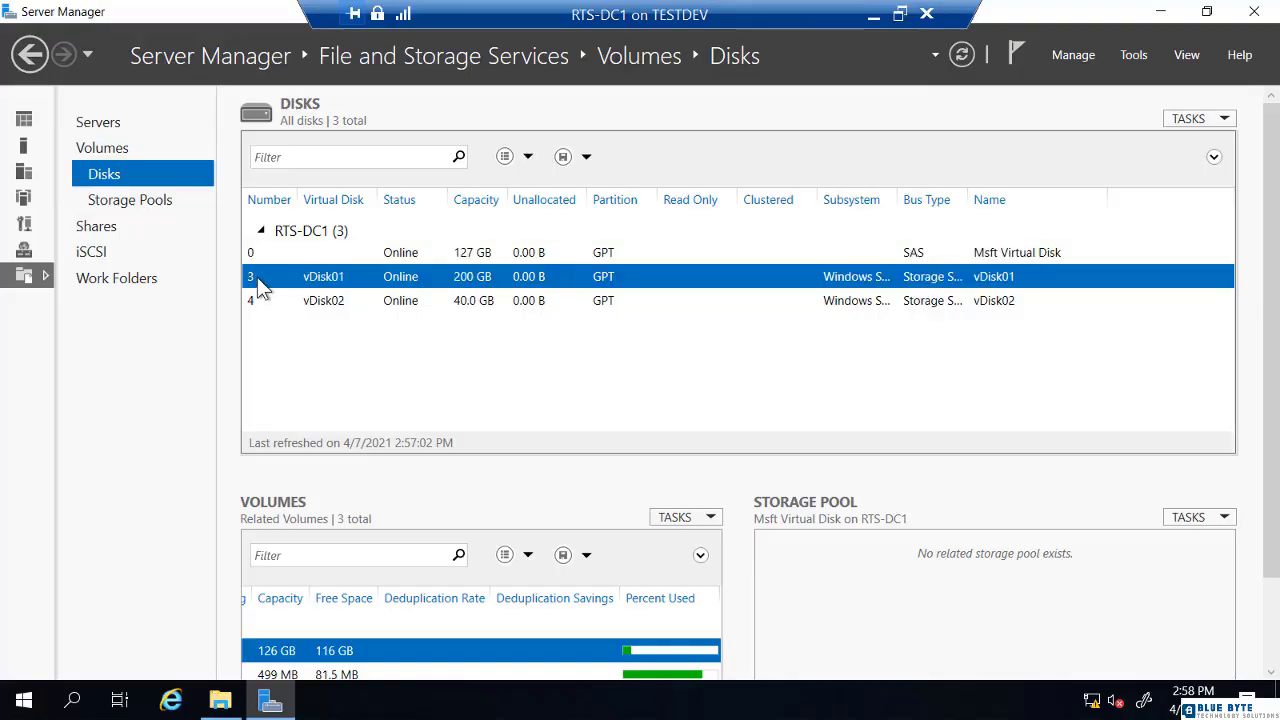
scroll(285, 462, "down", 2)
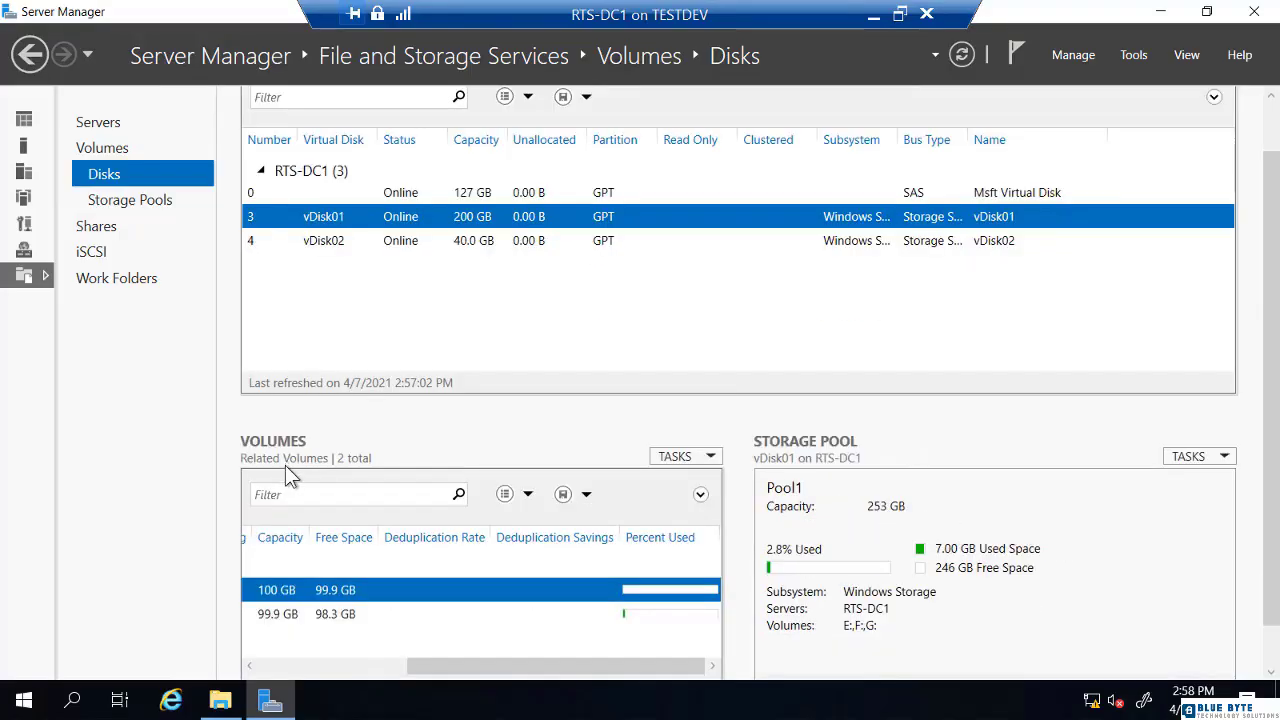
left_click_drag(419, 618, 224, 638)
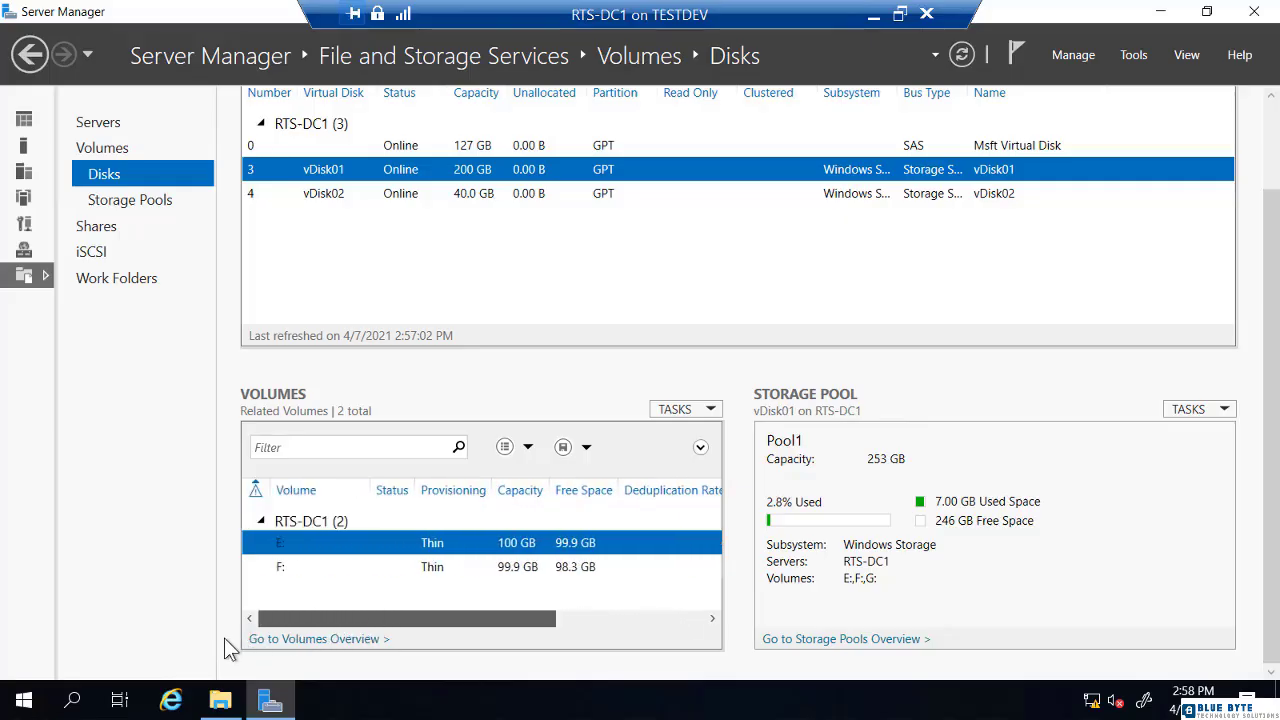
right_click(297, 548)
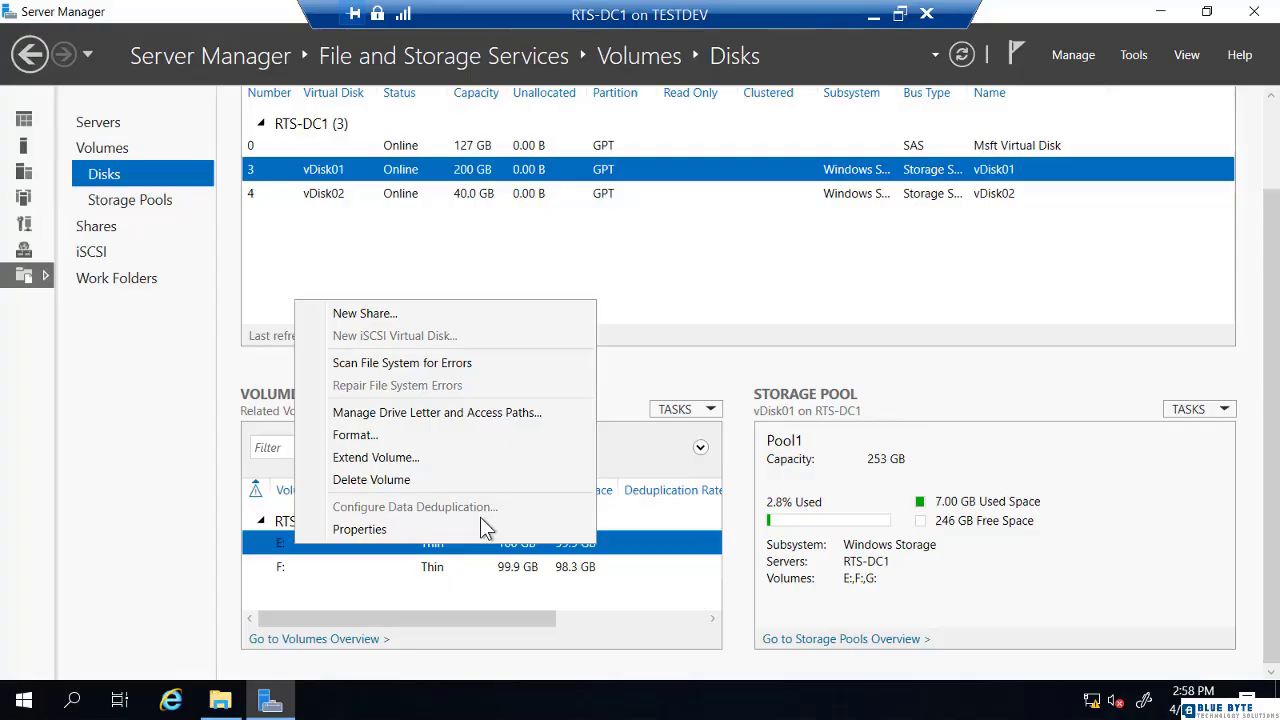
key("Escape")
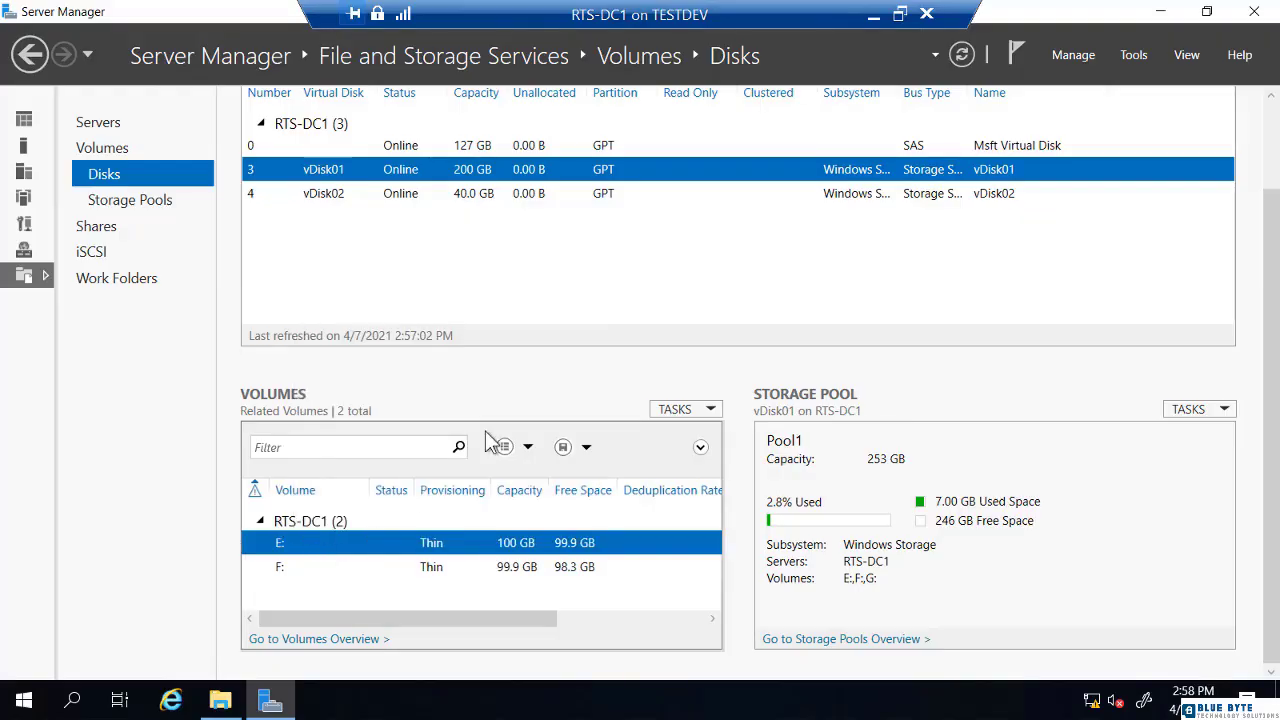
Start Add Roles and Features and tick Data Deduplication under File and iSCSI Services
left_click(1069, 56)
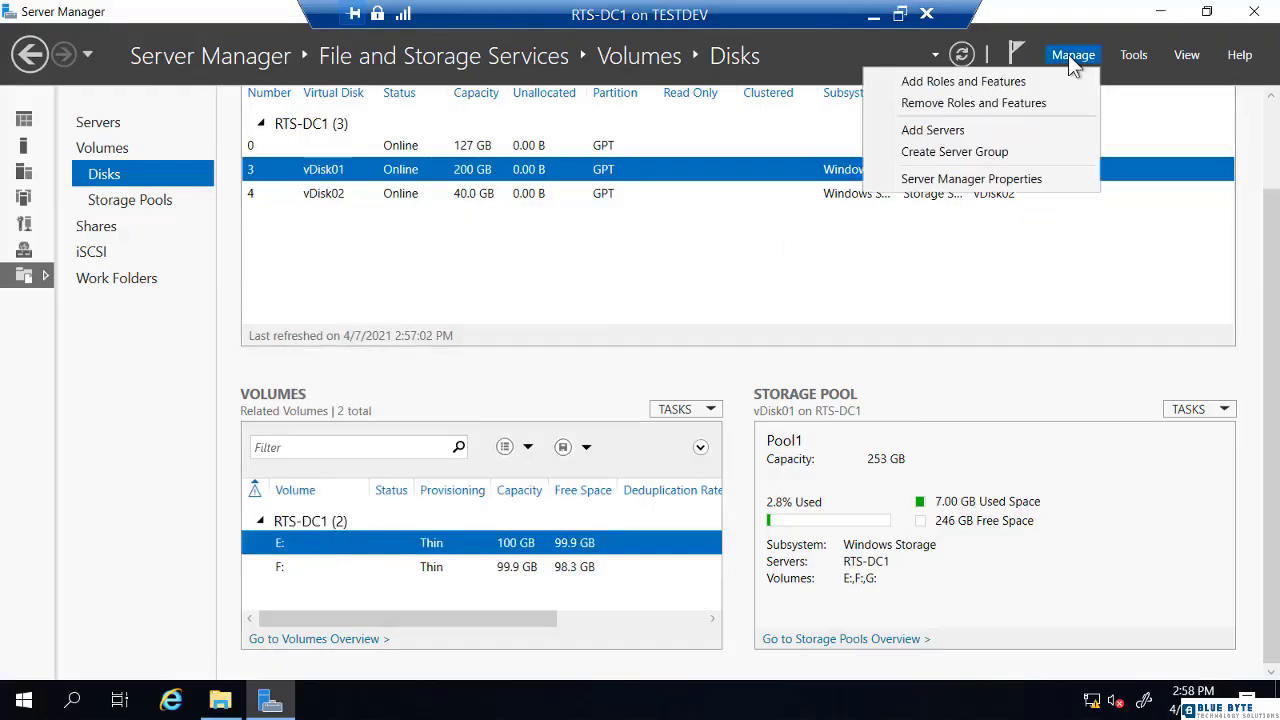
left_click(1031, 82)
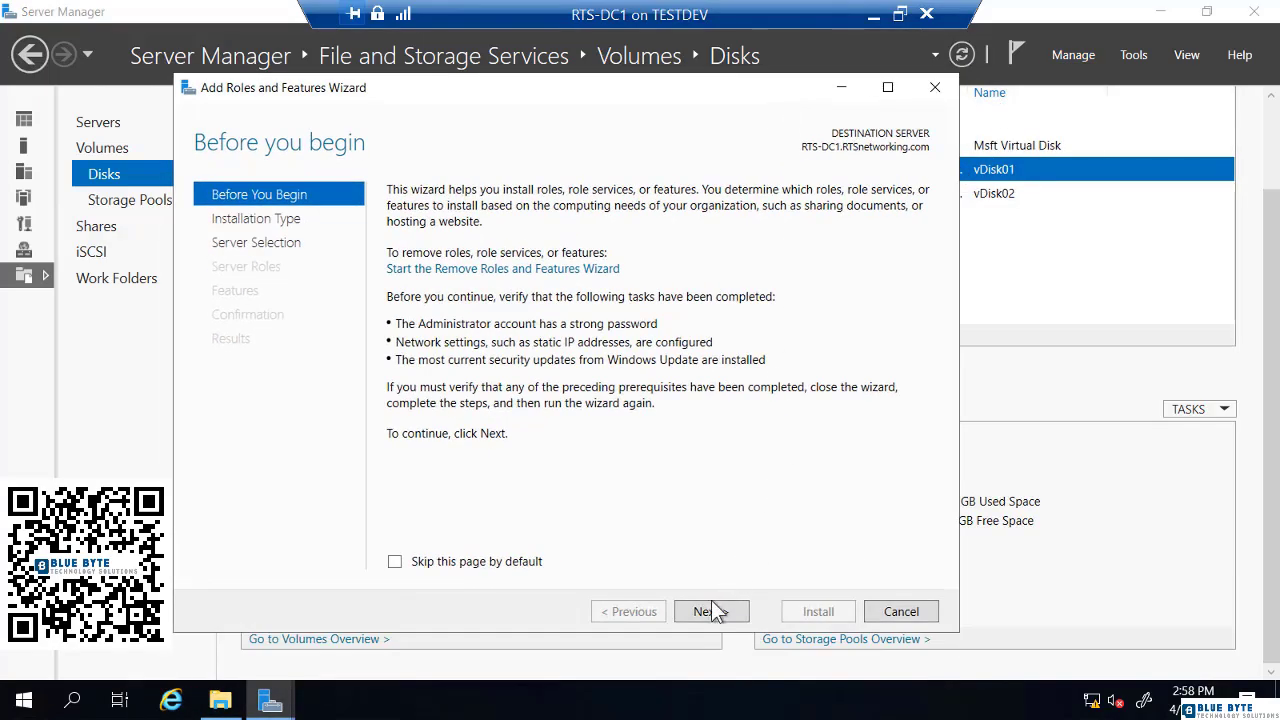
left_click(710, 605)
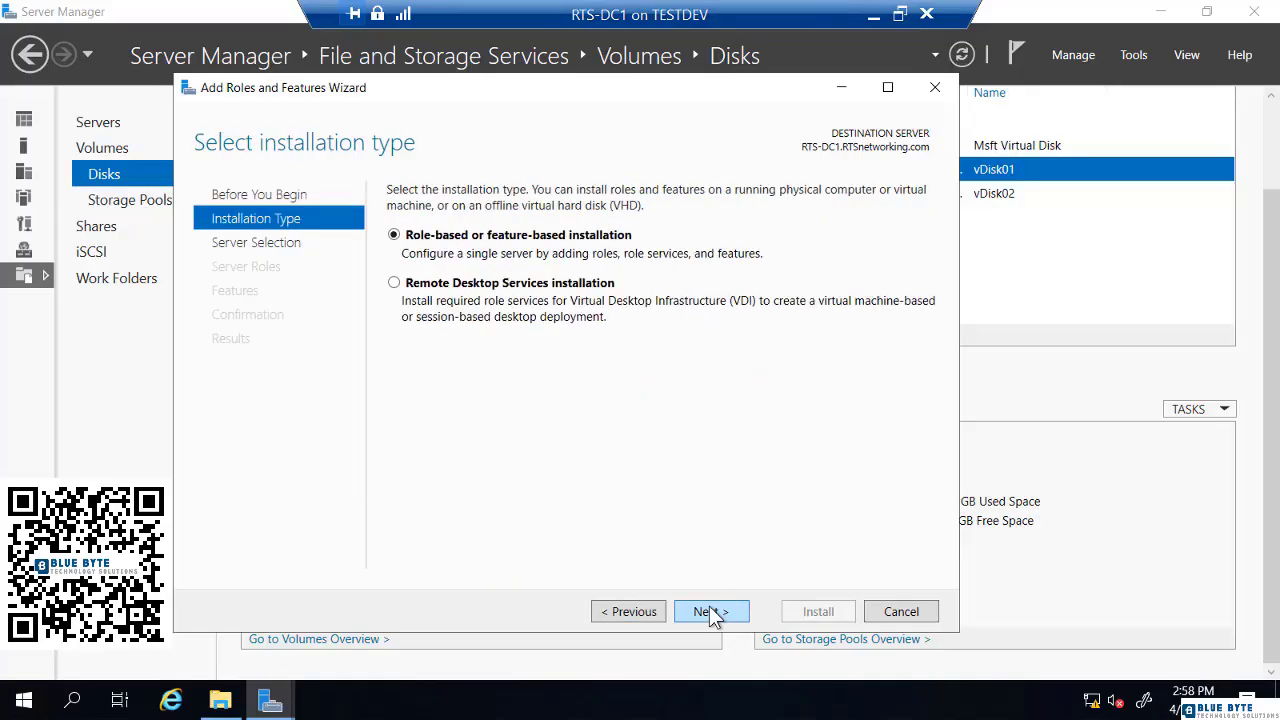
left_click(712, 612)
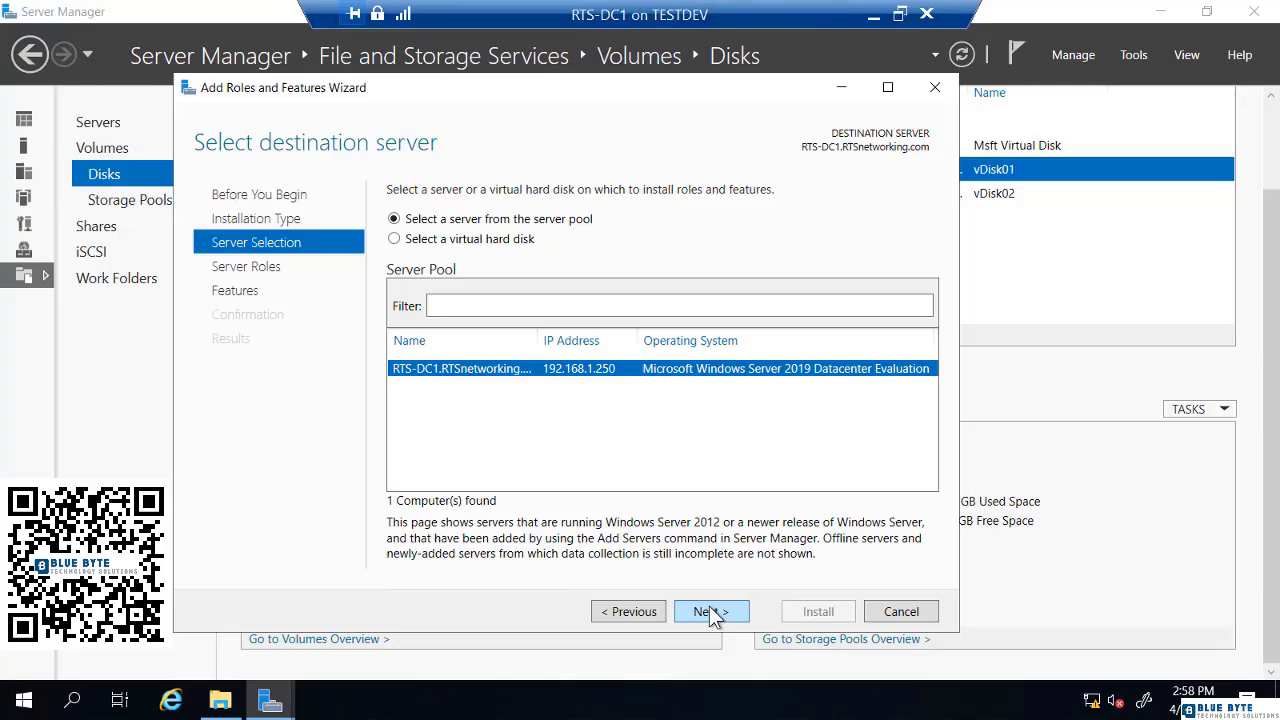
left_click(711, 611)
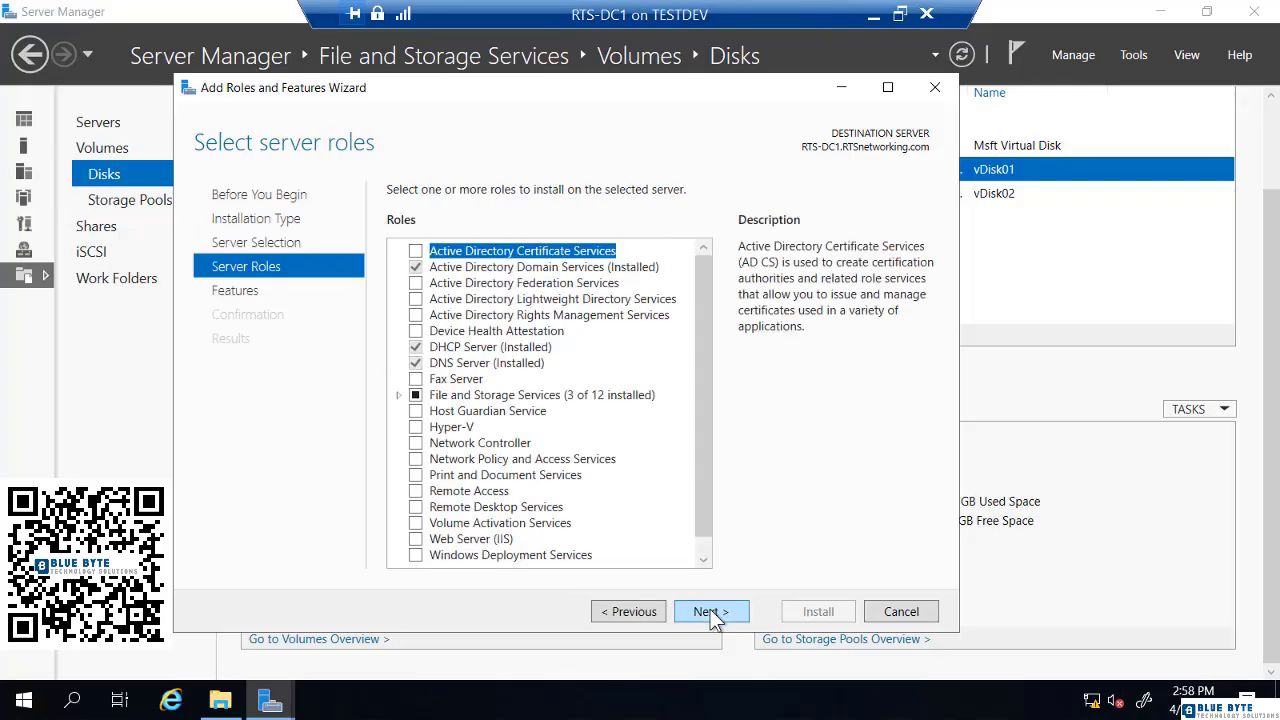
left_click(397, 394)
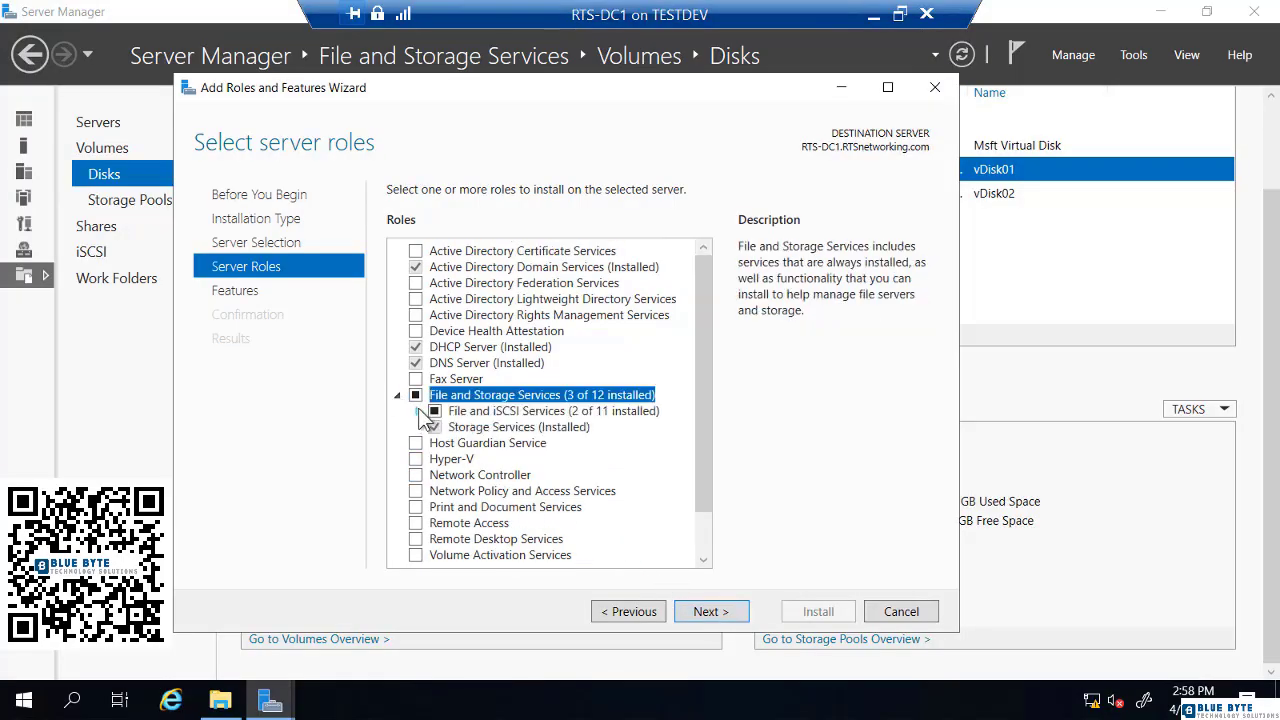
left_click(417, 410)
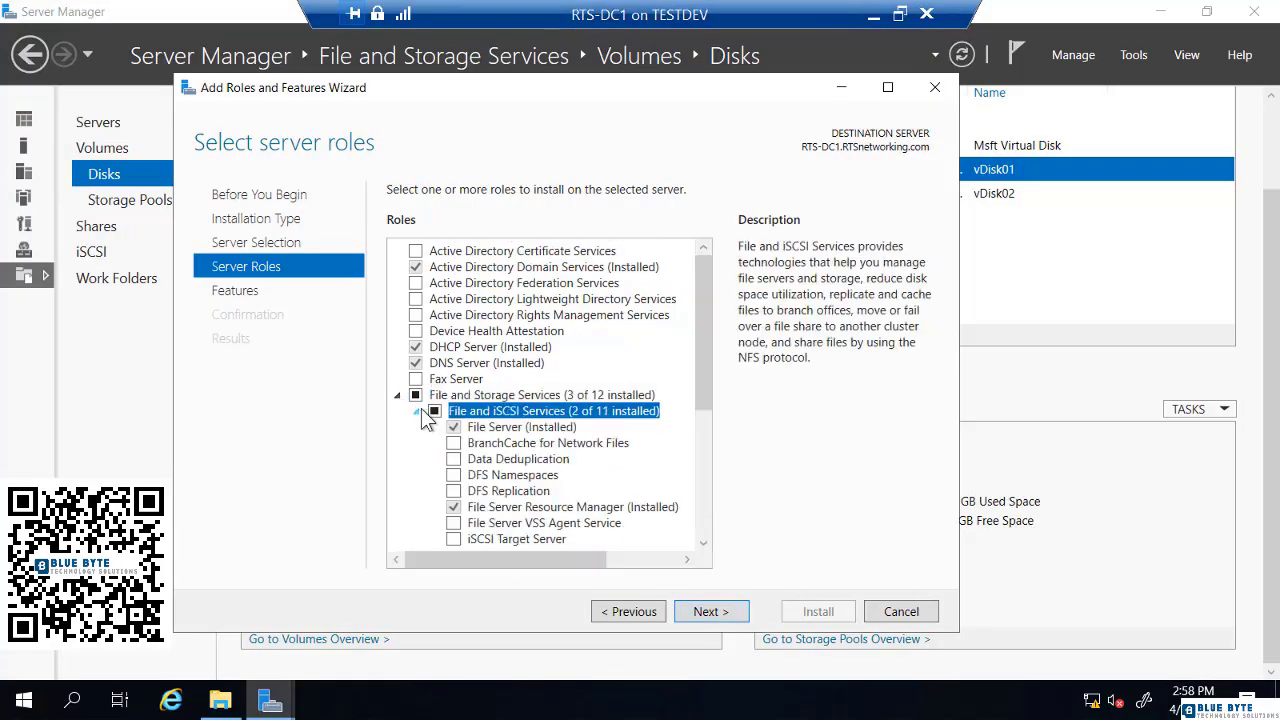
left_click(454, 459)
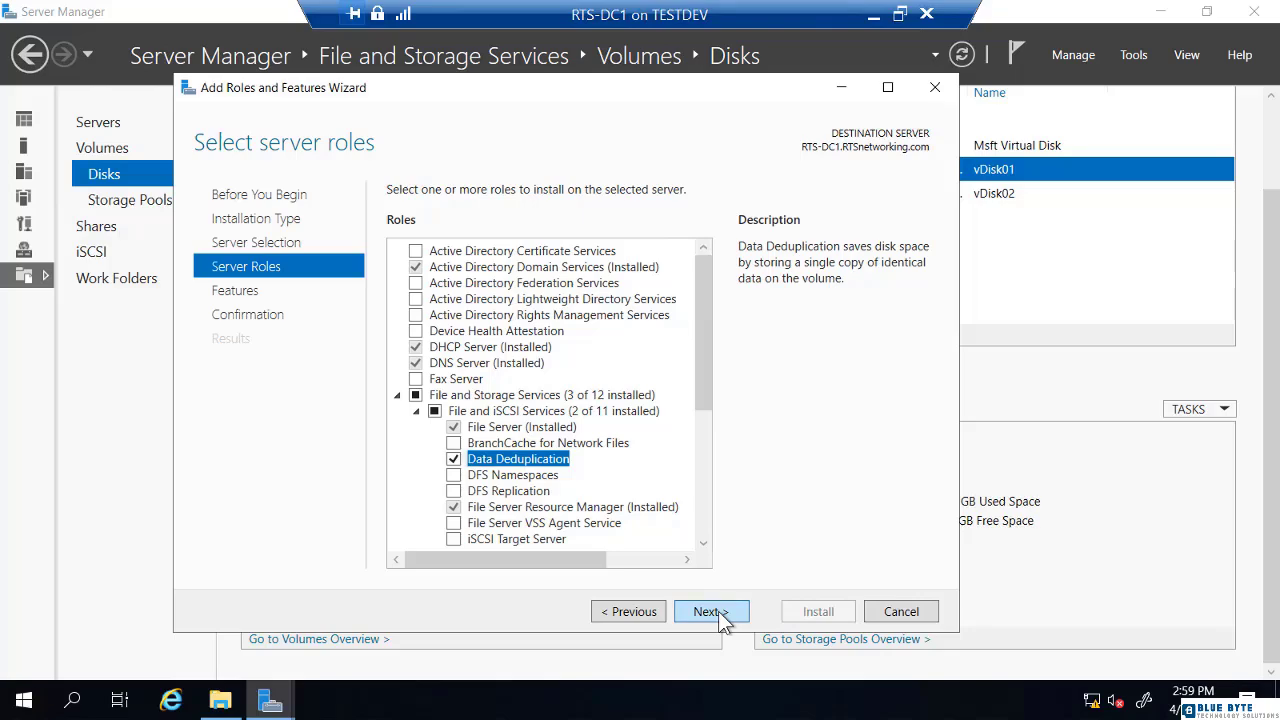
Install Data Deduplication, close the wizard, and refresh the Disks page
left_click(708, 611)
left_click(718, 611)
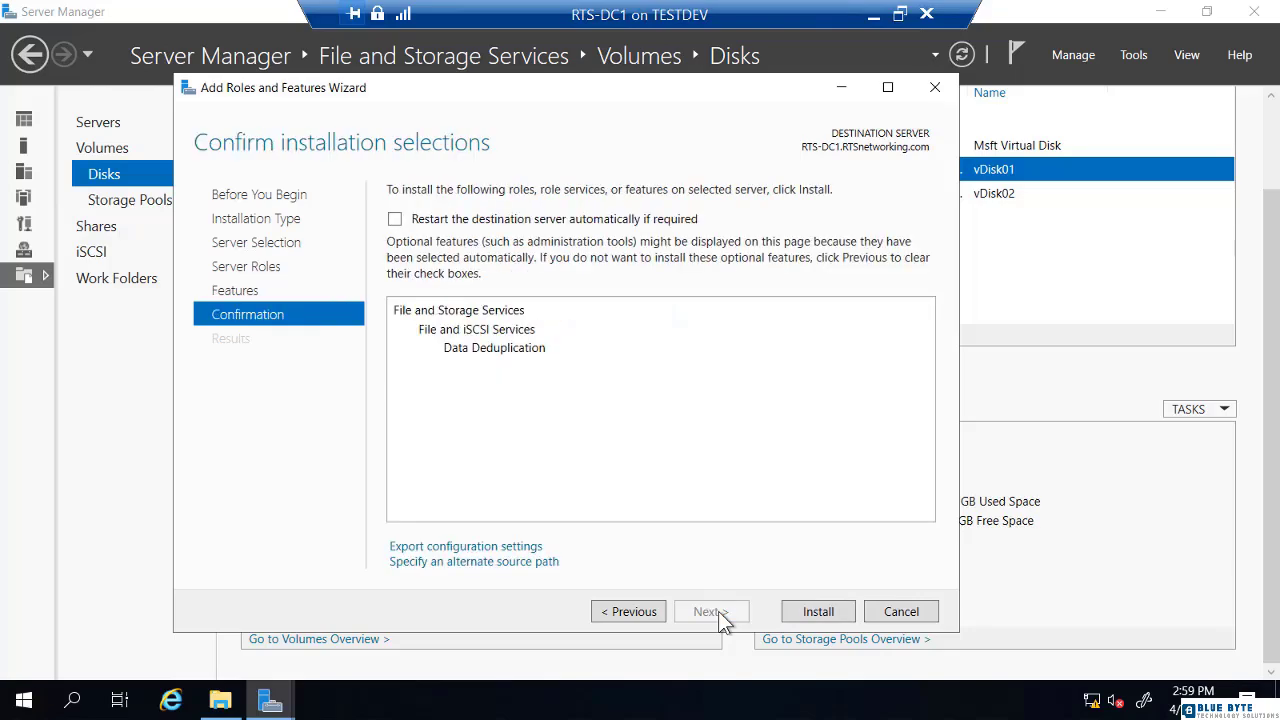
left_click(808, 614)
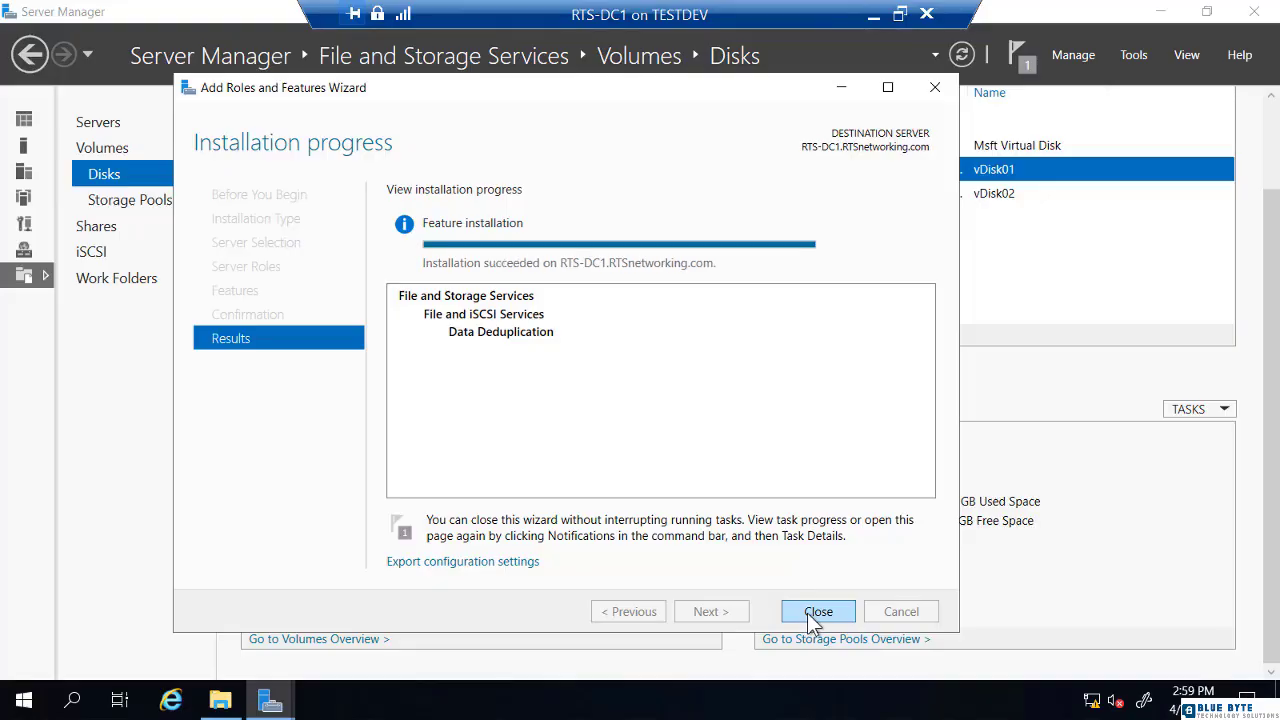
left_click(816, 611)
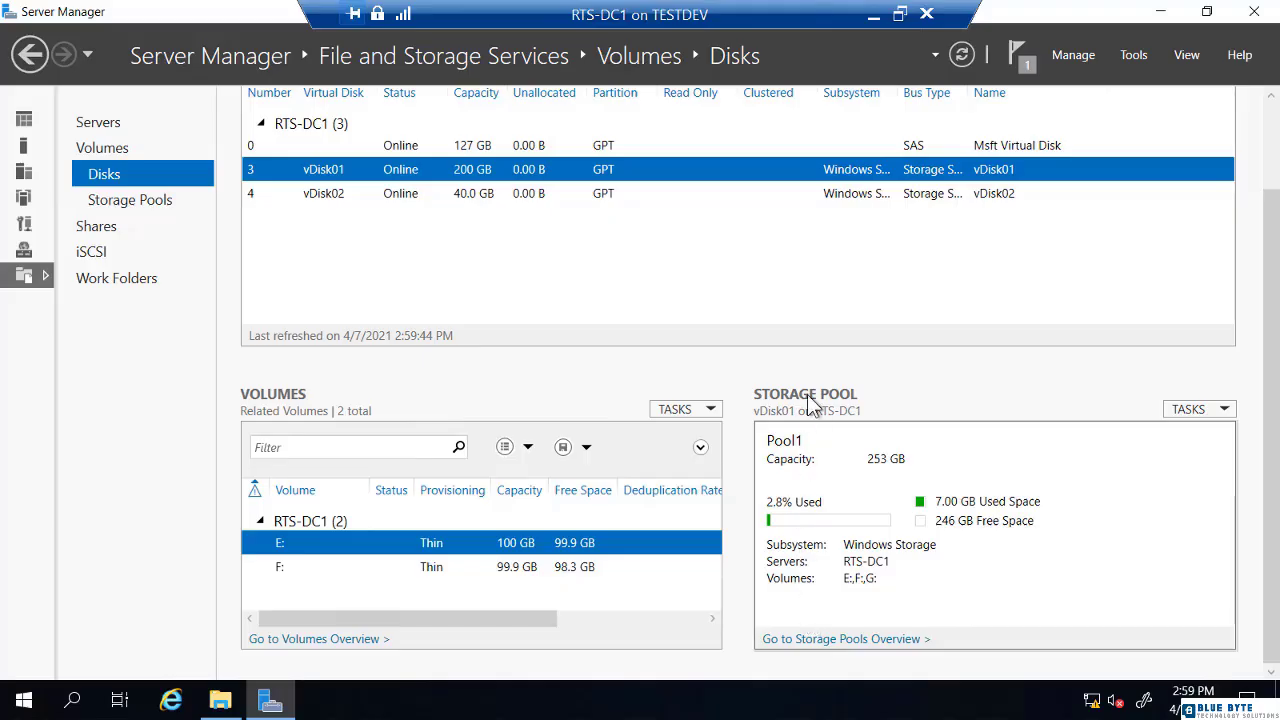
left_click(963, 53)
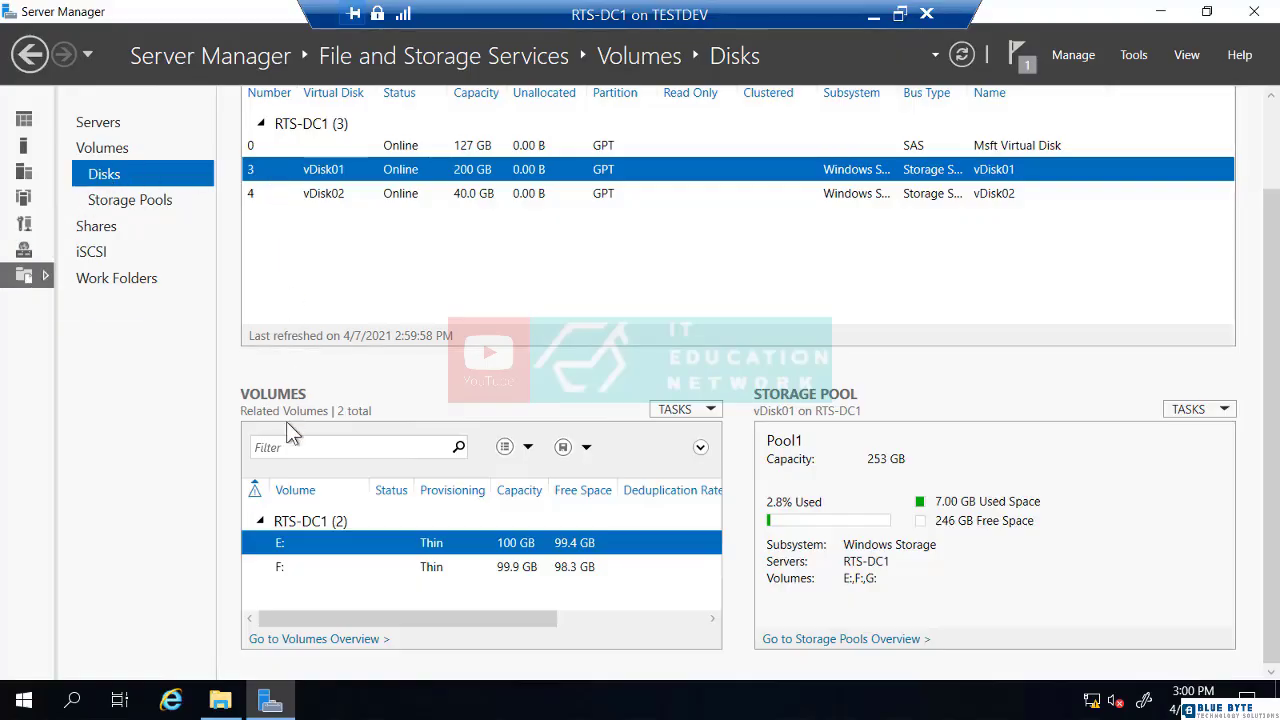
right_click(284, 545)
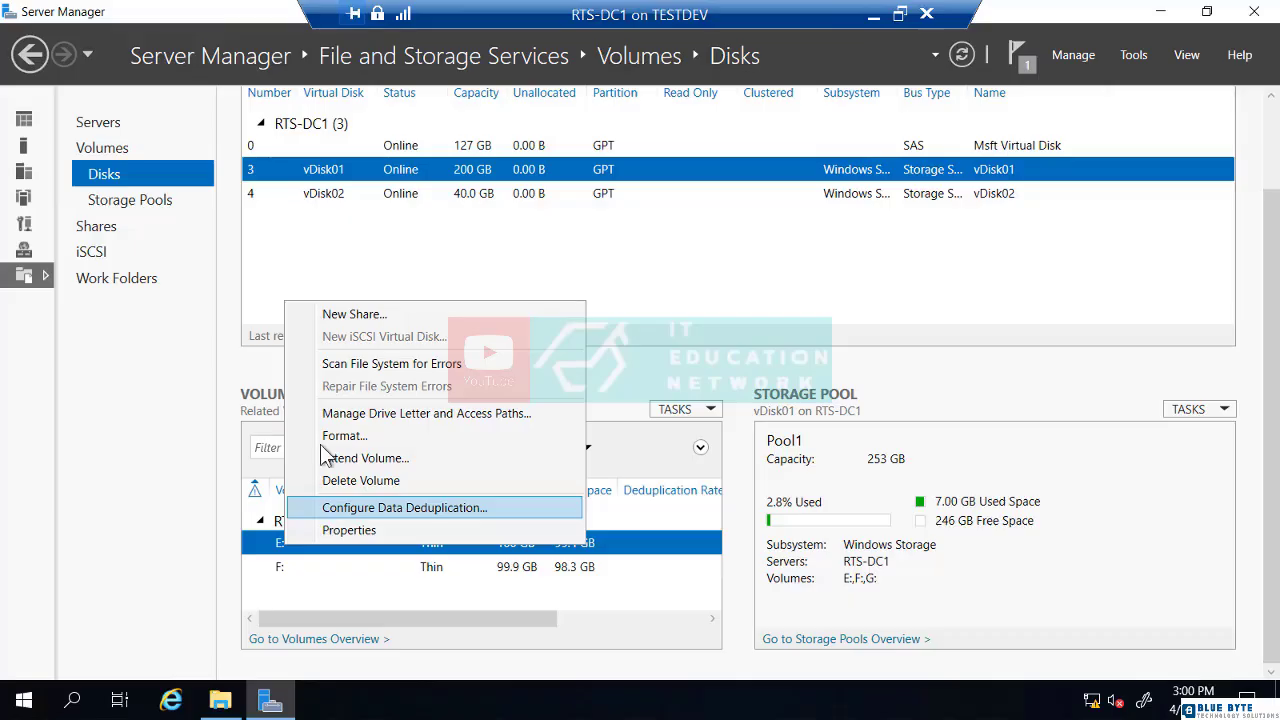
left_click(257, 147)
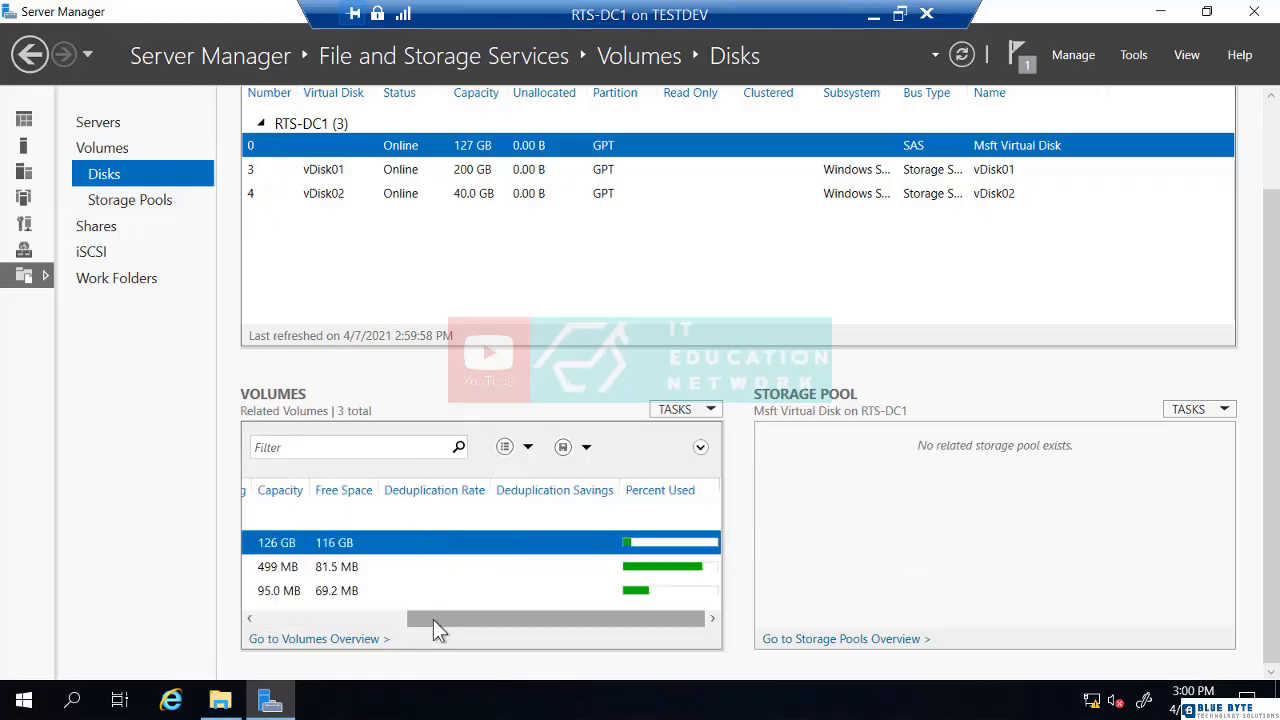
left_click_drag(400, 621, 177, 654)
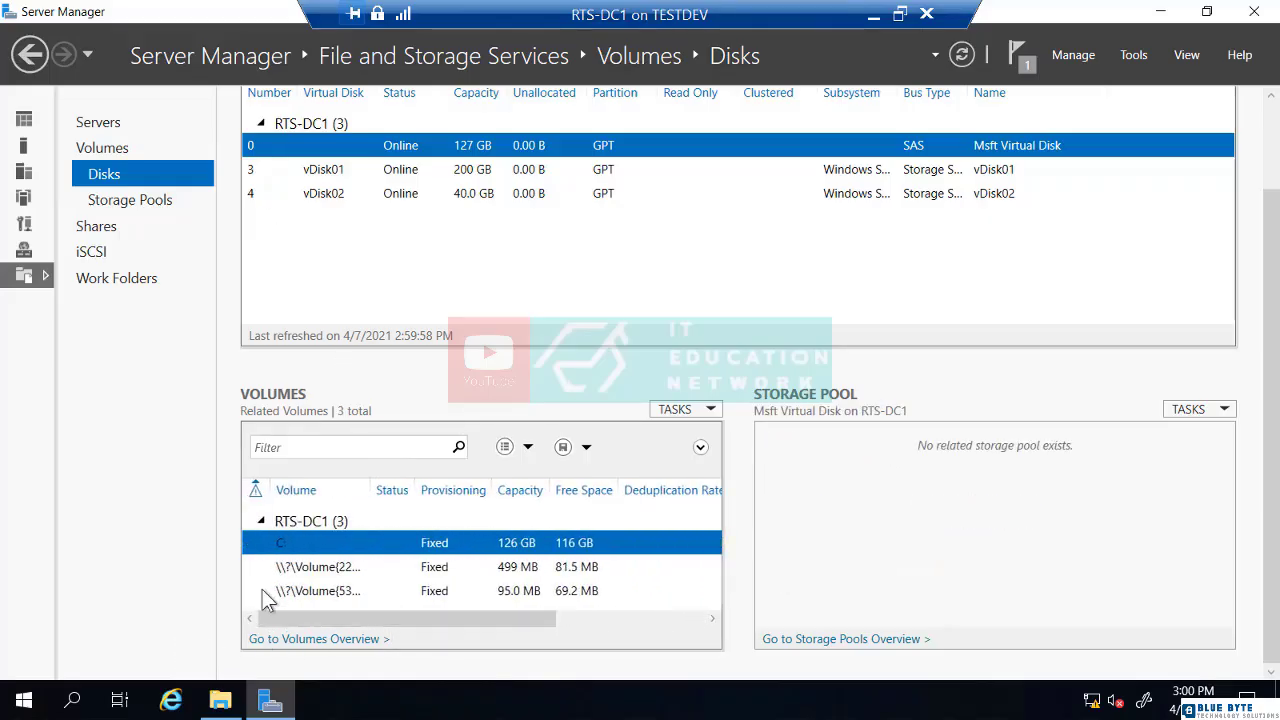
right_click(294, 543)
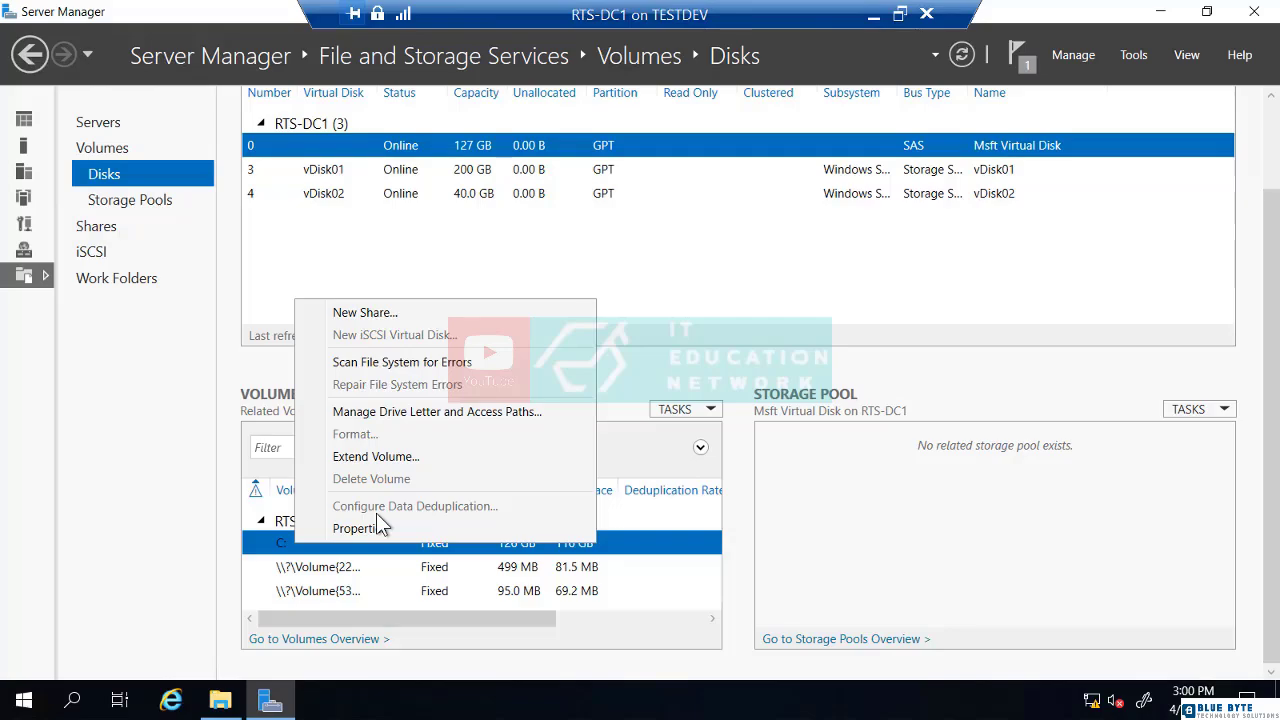
left_click(257, 169)
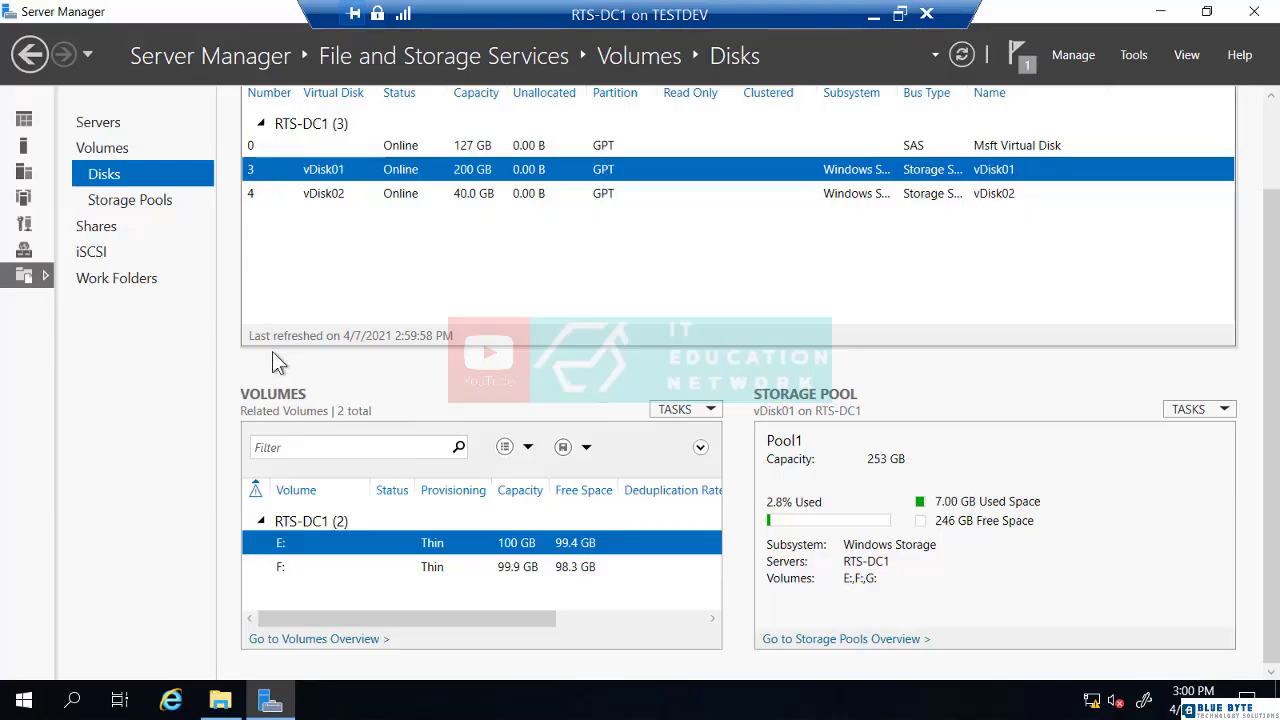
Open Configure Data Deduplication for volume E:
right_click(272, 548)
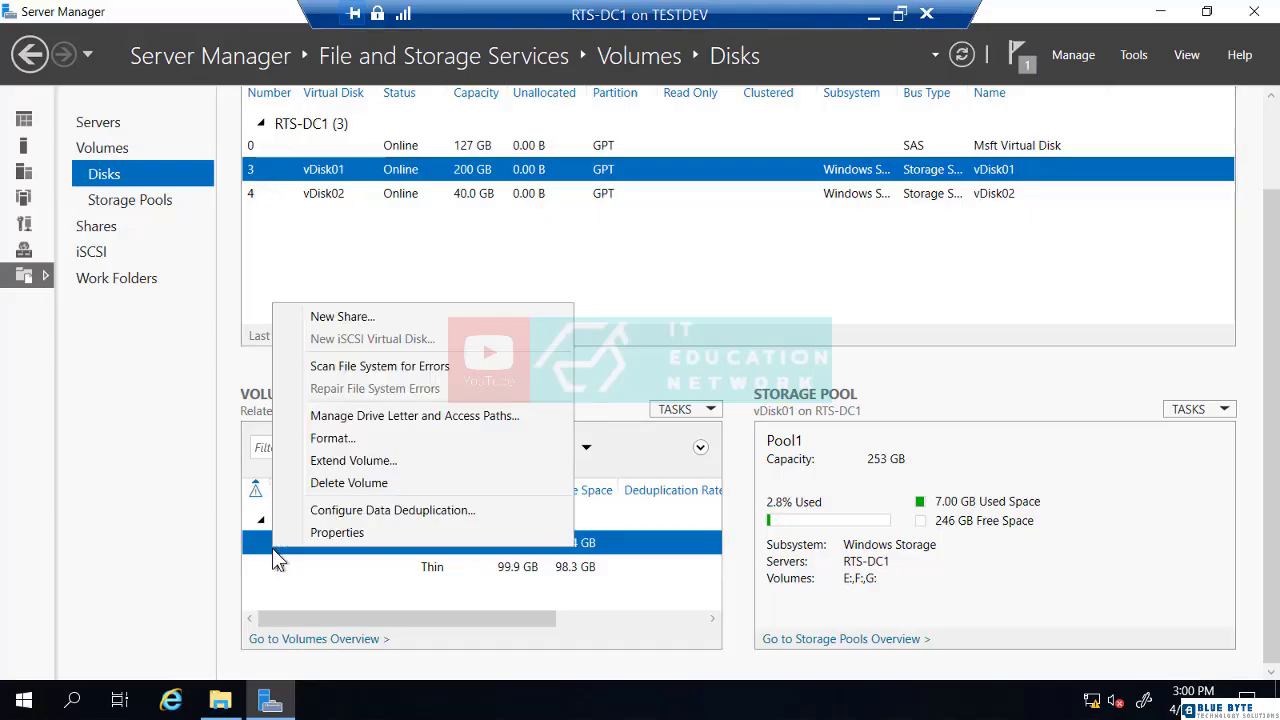
left_click(326, 512)
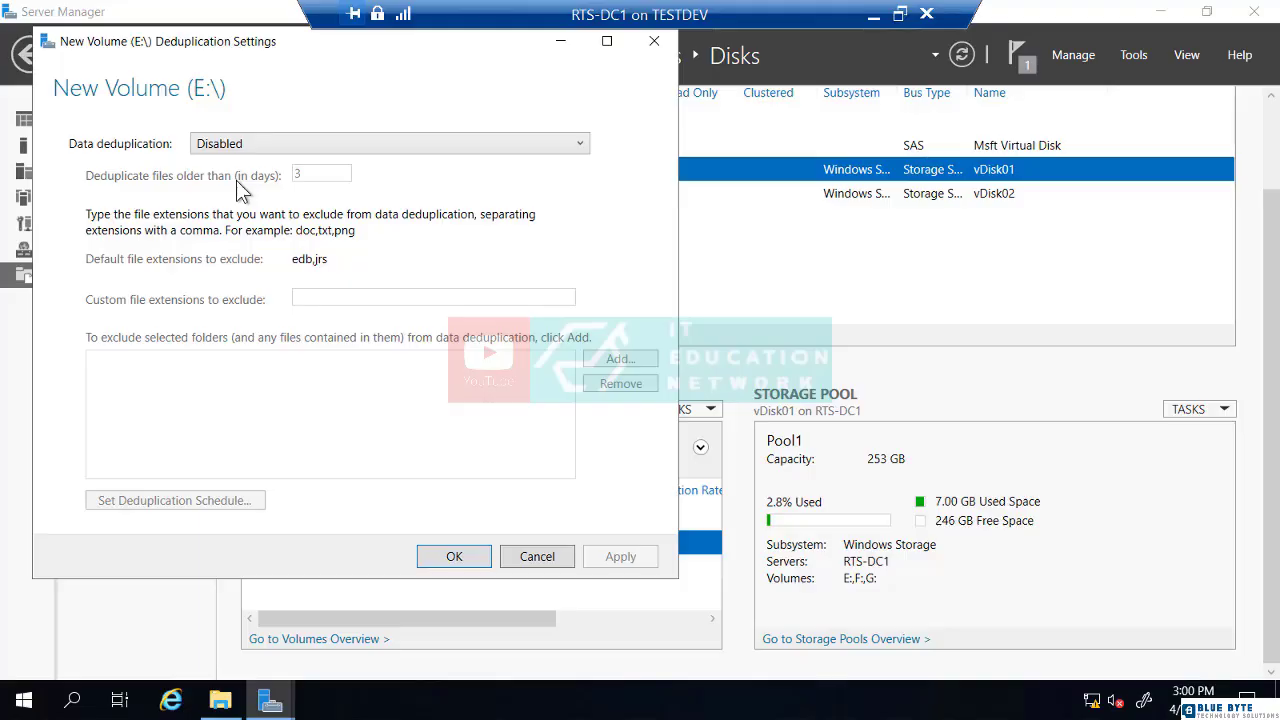
Set volume E:'s deduplication type to Virtual Desktop Infrastructure (VDI) server
left_click(228, 146)
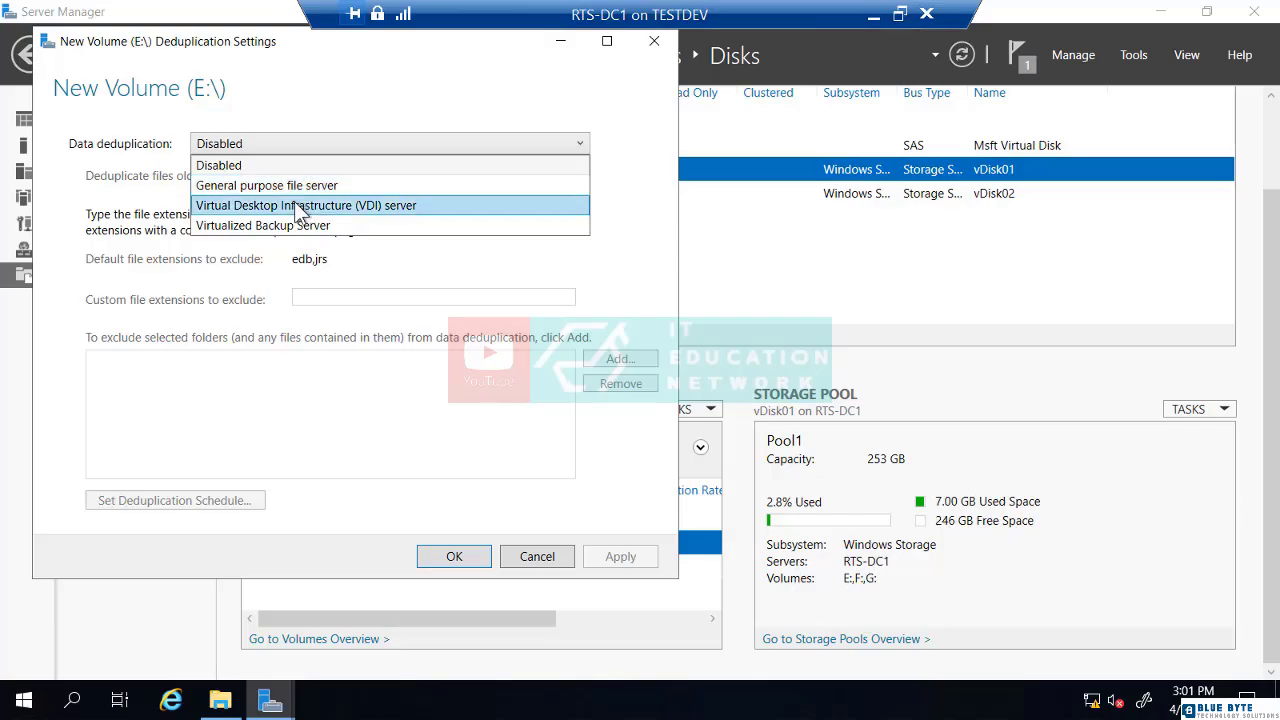
left_click(305, 204)
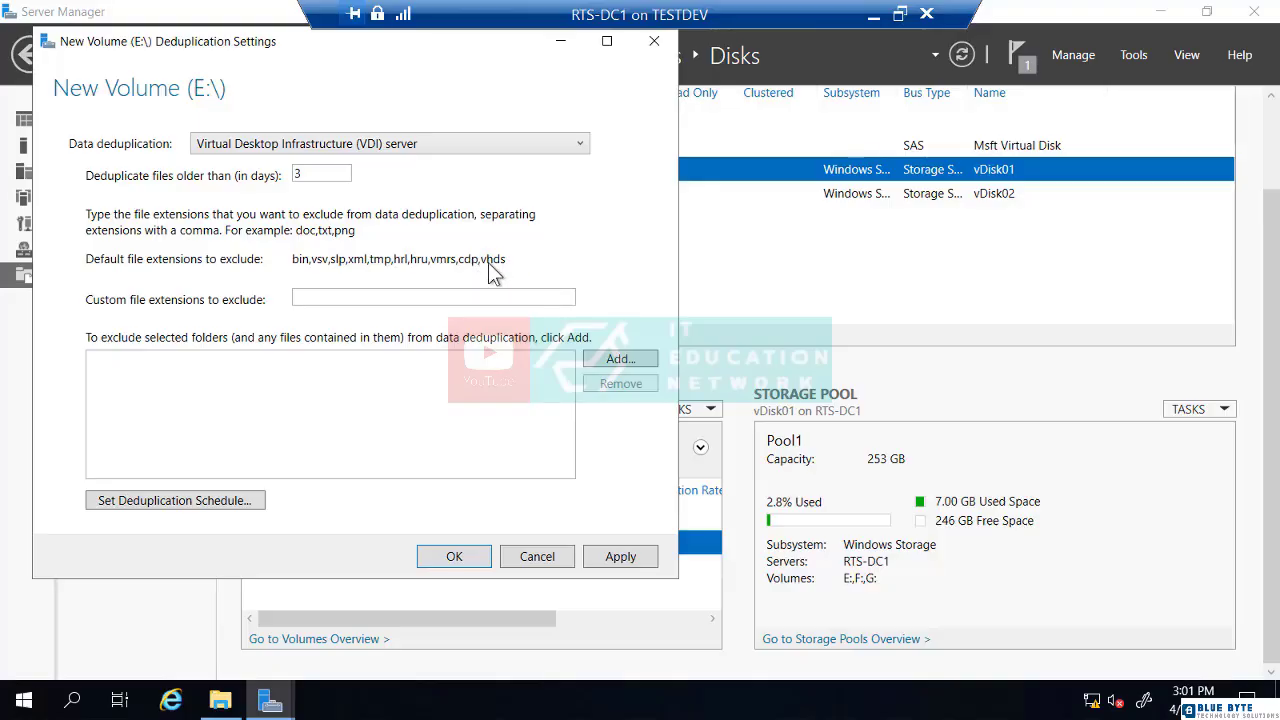
Change E:'s deduplication type to General purpose file server and select the file-age box
left_click(400, 143)
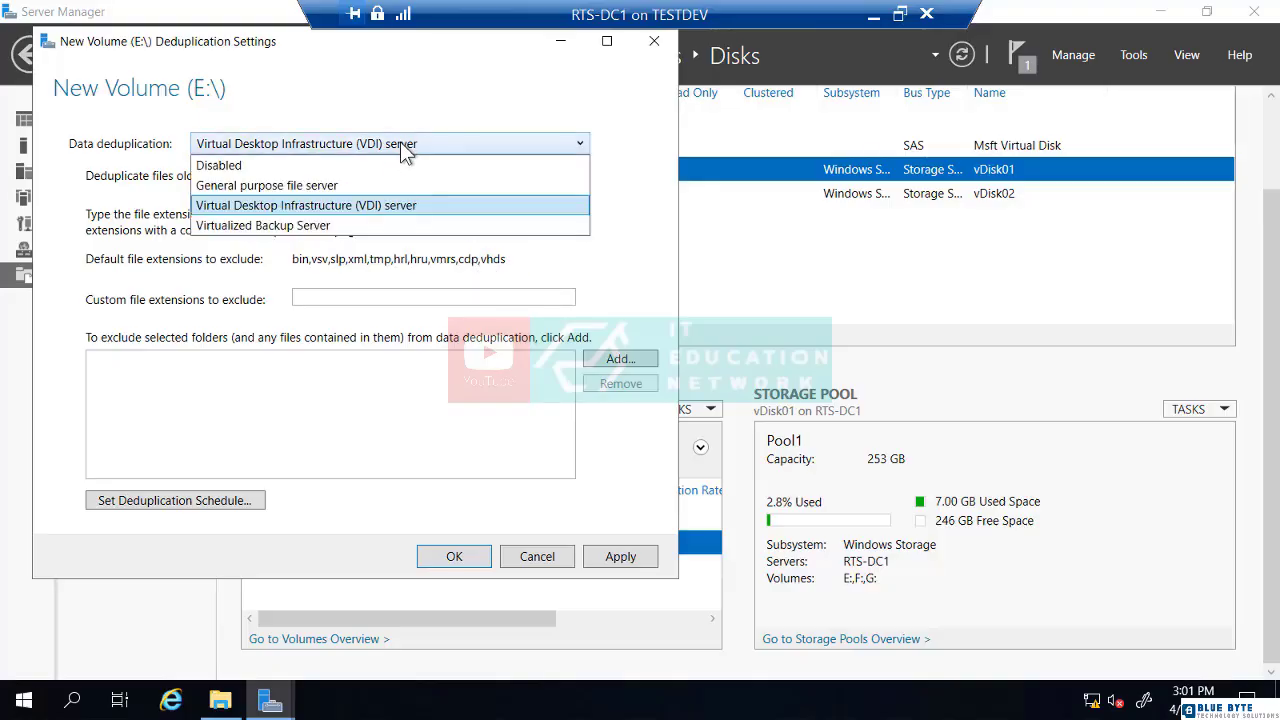
left_click(355, 185)
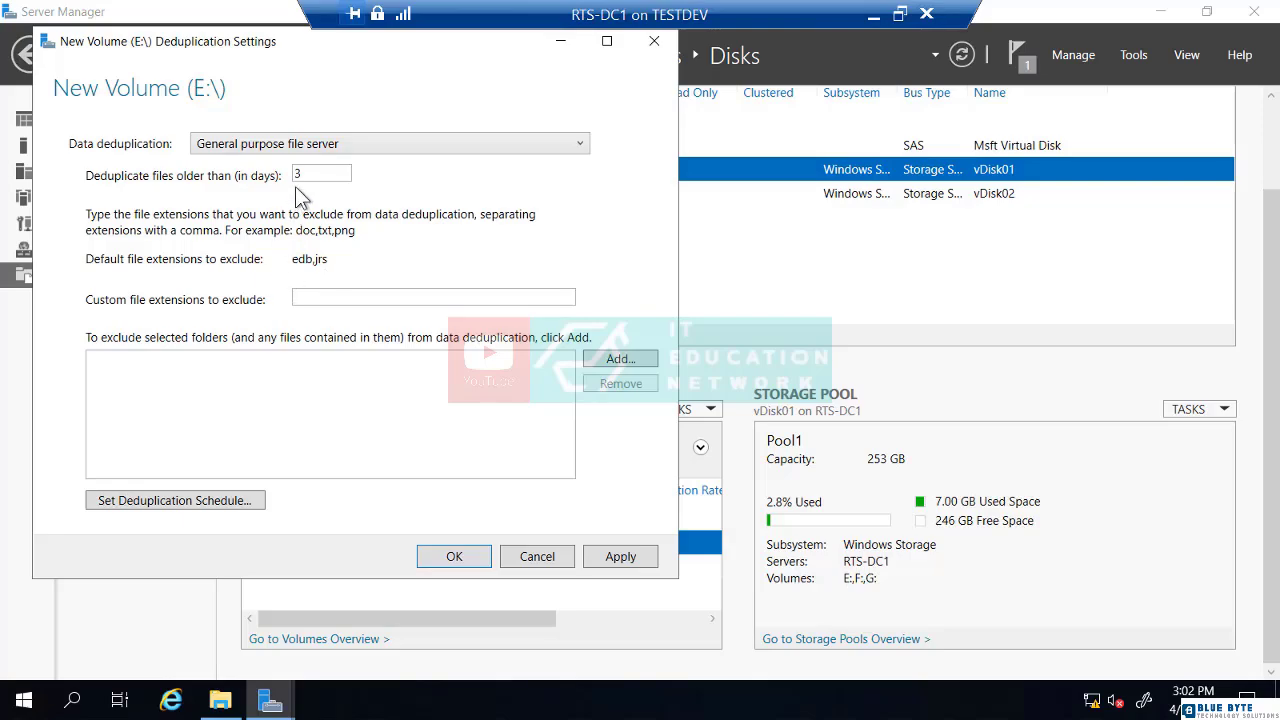
left_click(323, 175)
Create a Corp Data folder on E: and add it to the deduplication exclusions
left_click(614, 360)
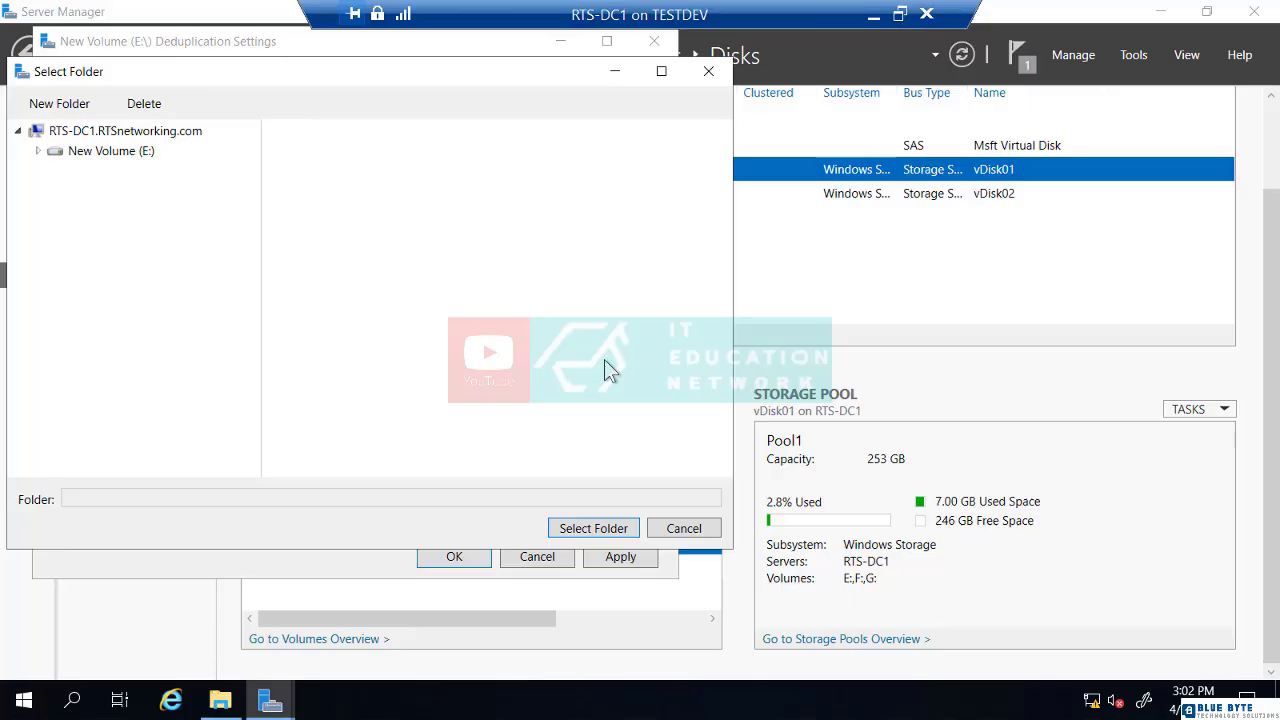
left_click(101, 148)
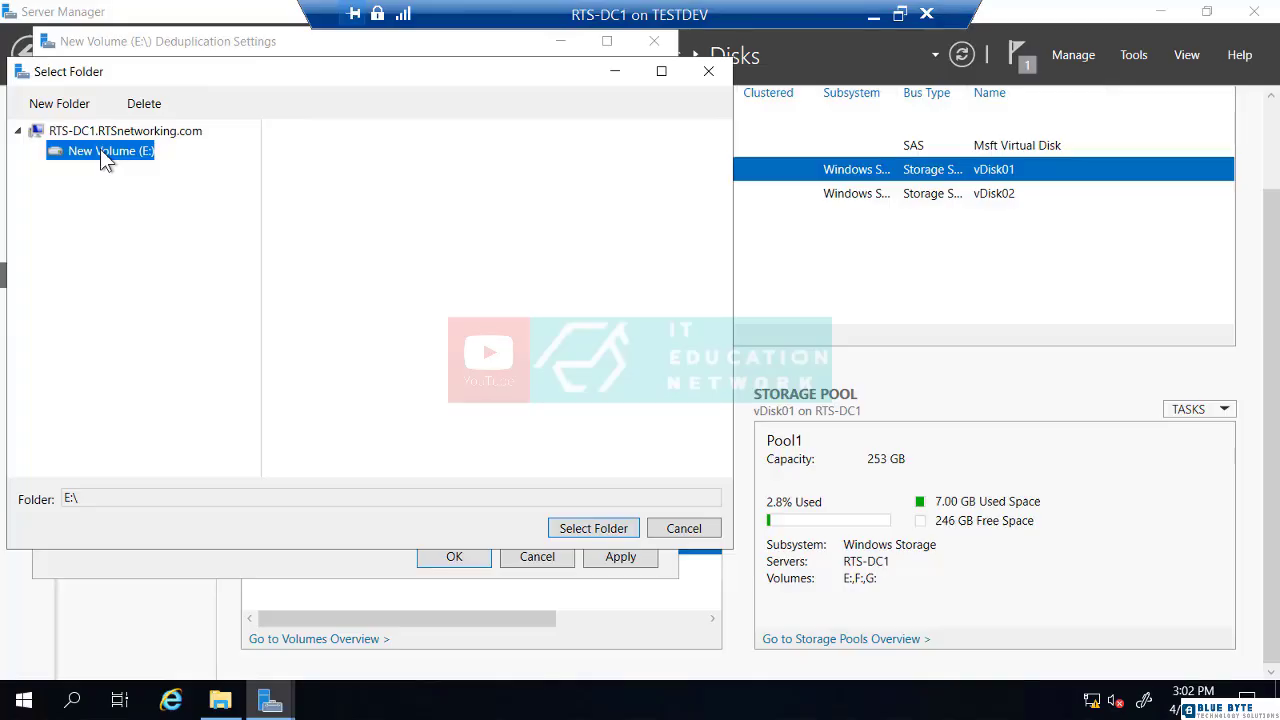
left_click(58, 106)
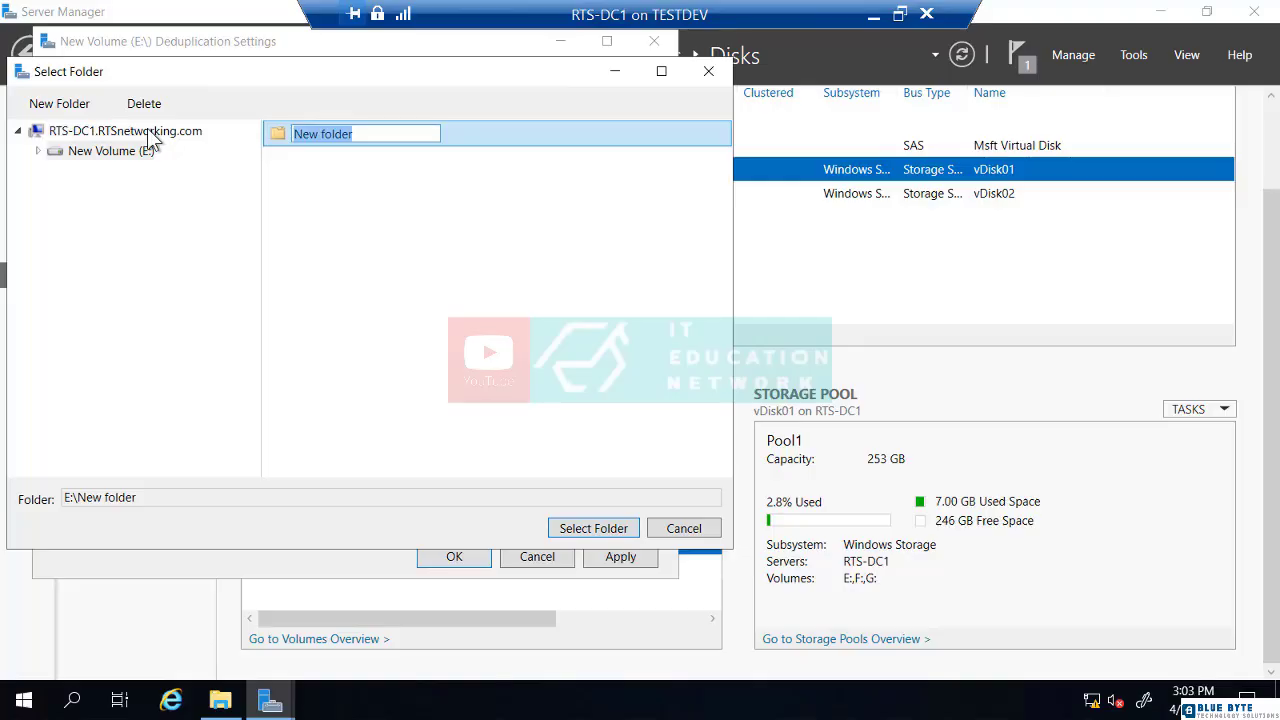
type("Corp Dta")
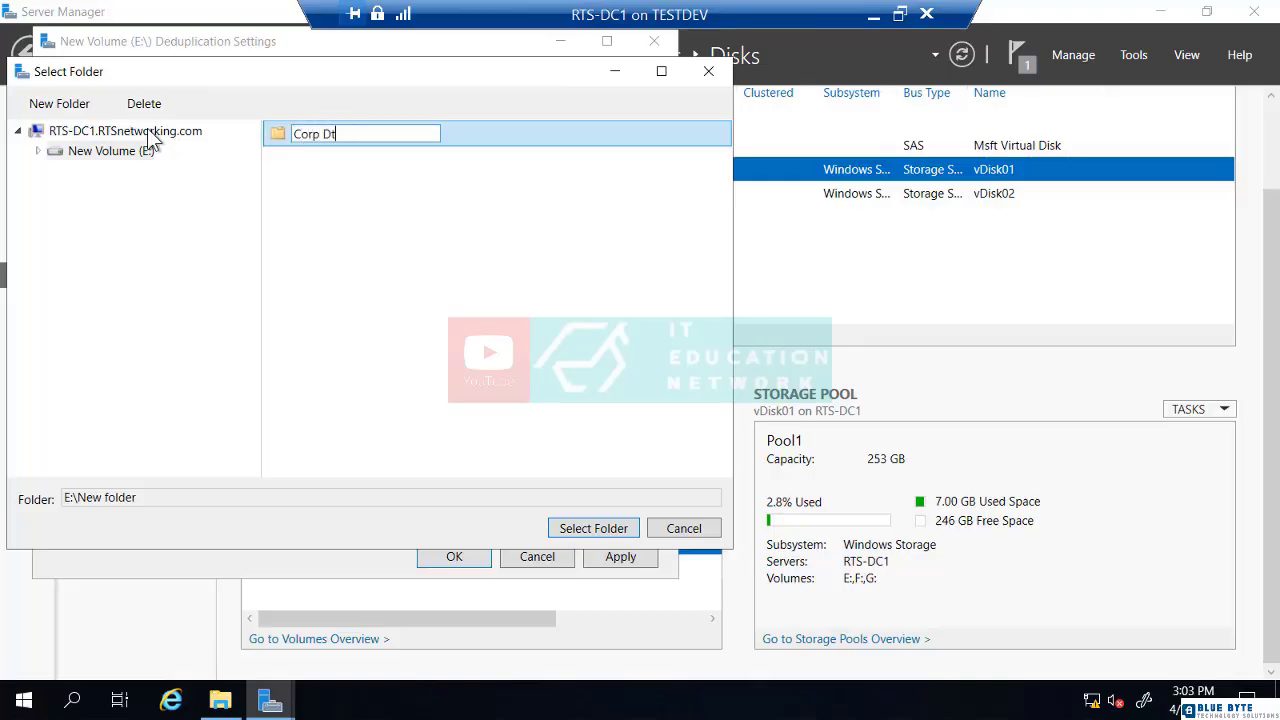
key("BackSpace")
key("BackSpace")
type("ata")
key("Return")
left_click(312, 133)
left_click(282, 140)
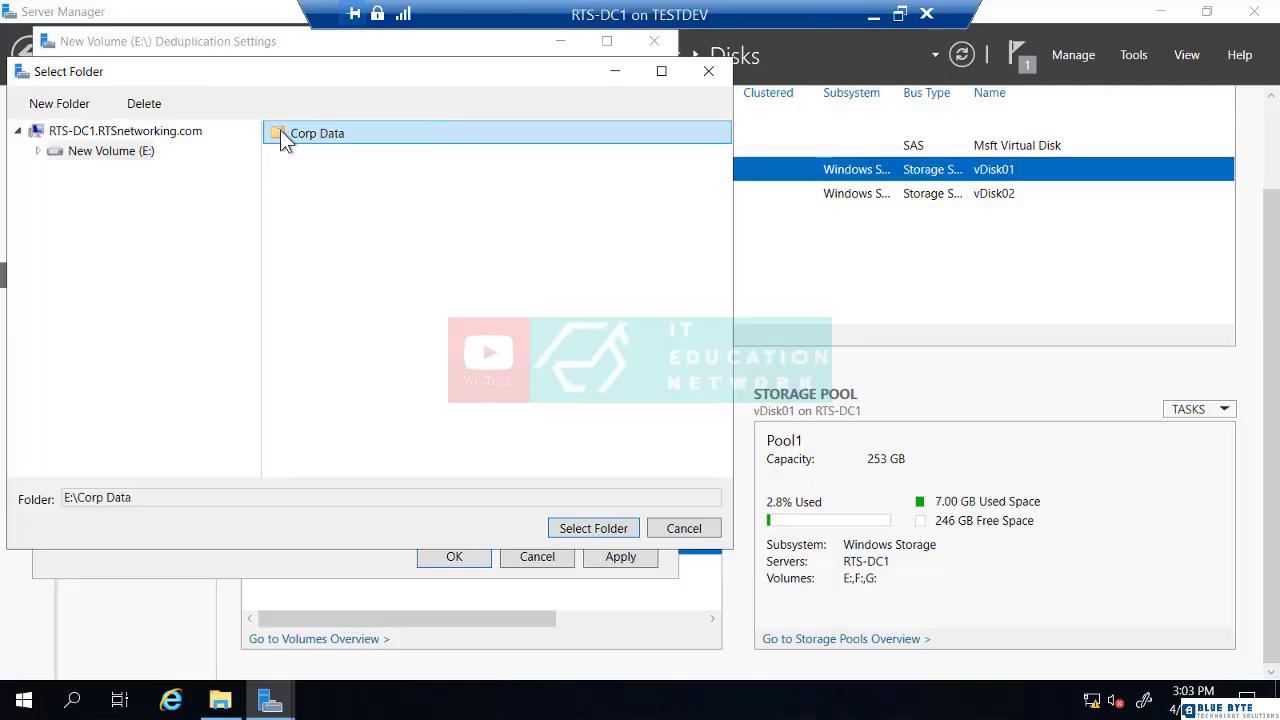
left_click(598, 529)
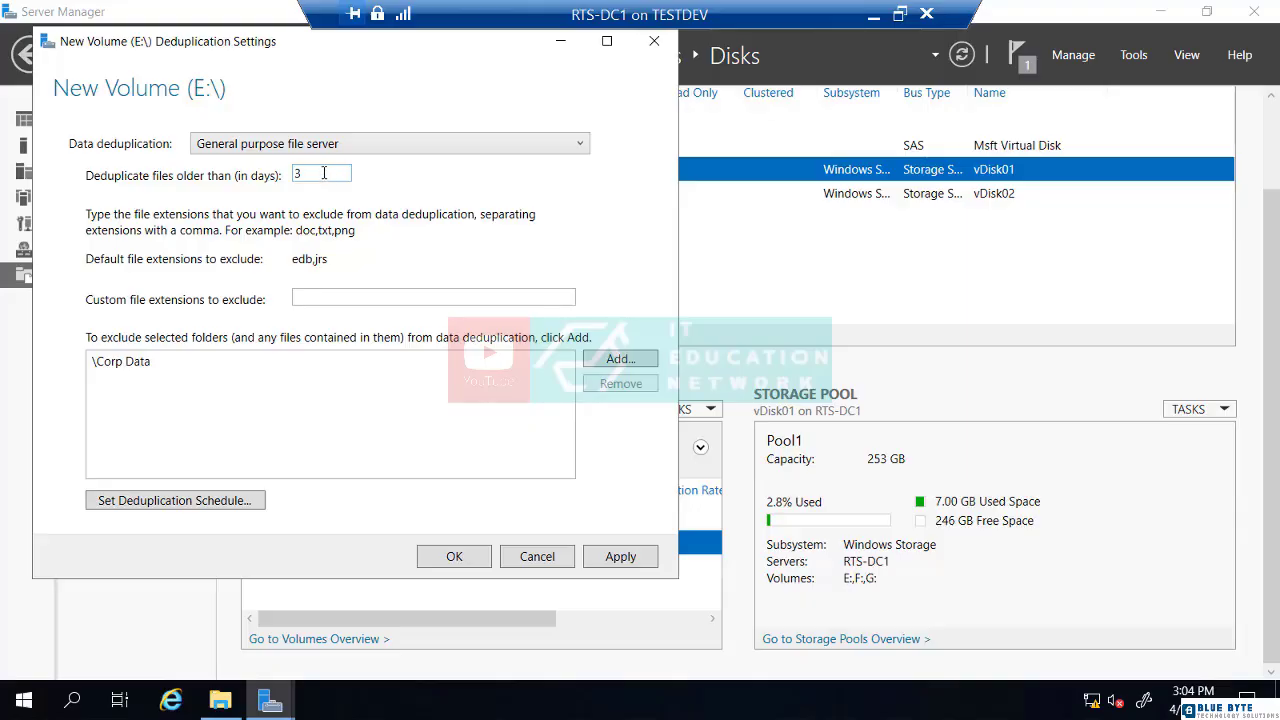
Select the 3-day file age value, then open the Deduplication Schedule dialog
double_click(320, 174)
left_click(342, 176)
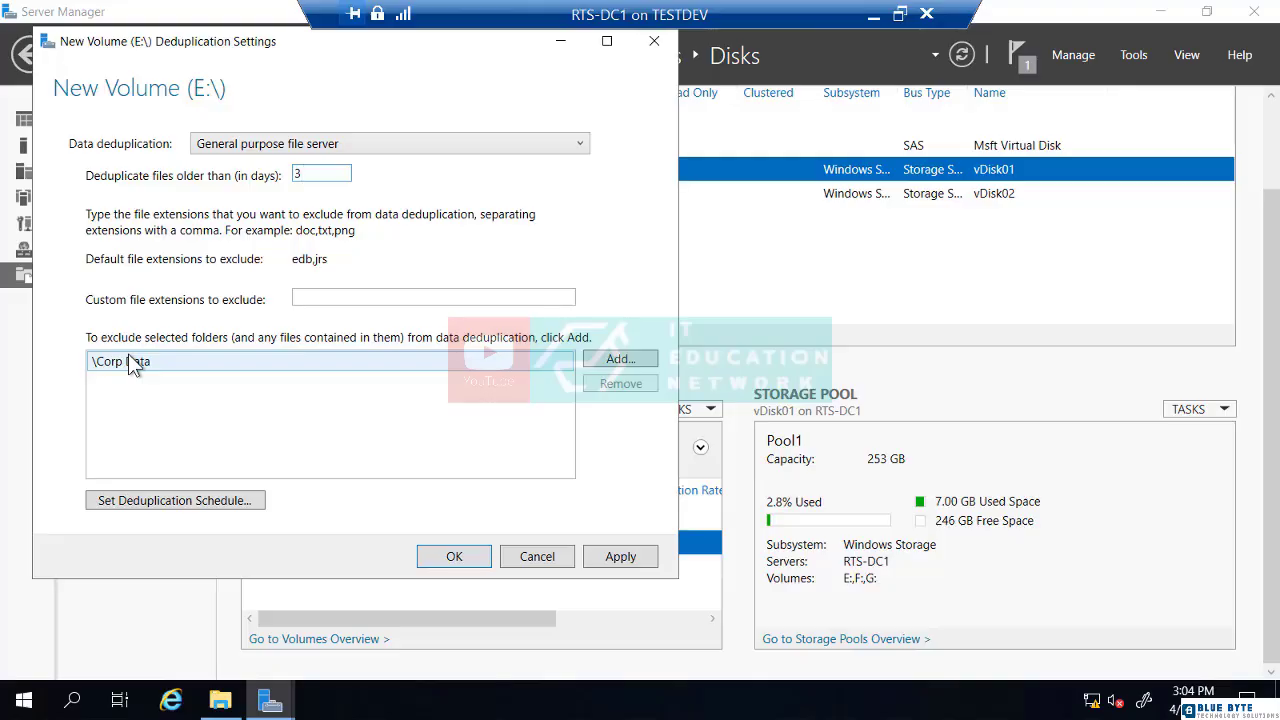
left_click(151, 501)
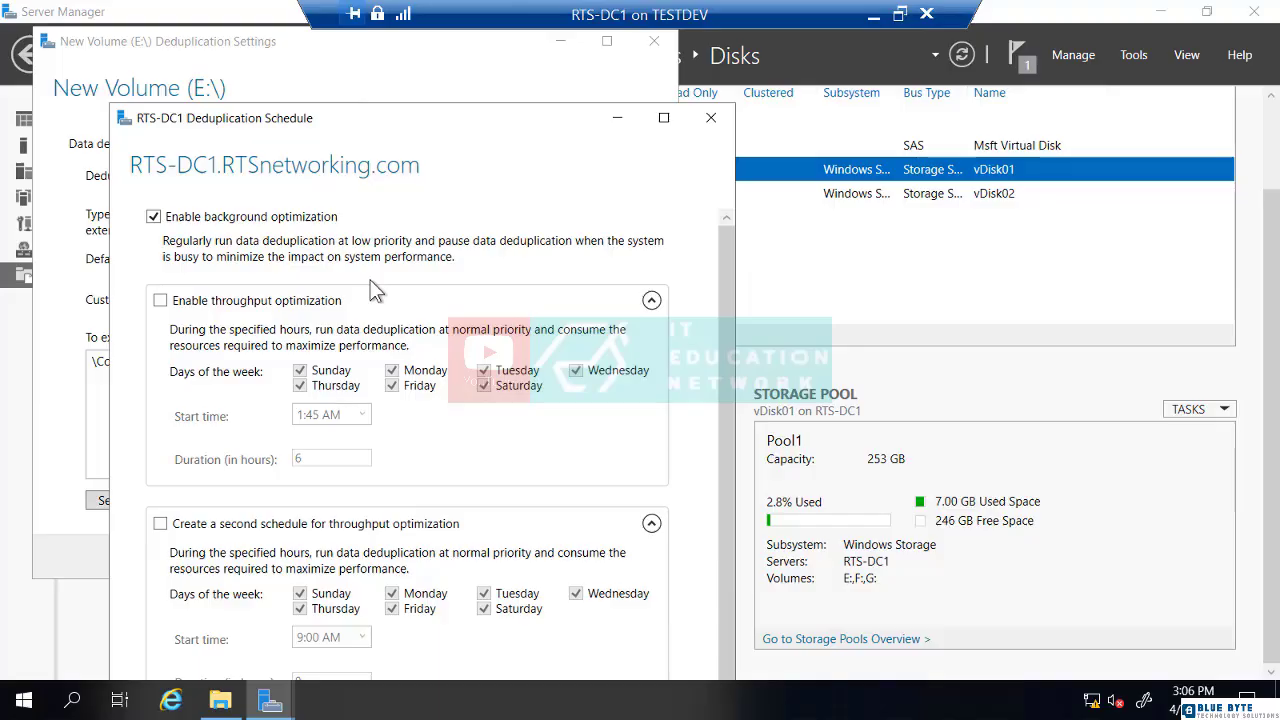
Enable throughput optimization and clear Sunday, Friday and Saturday, leaving Monday–Thursday
left_click(159, 304)
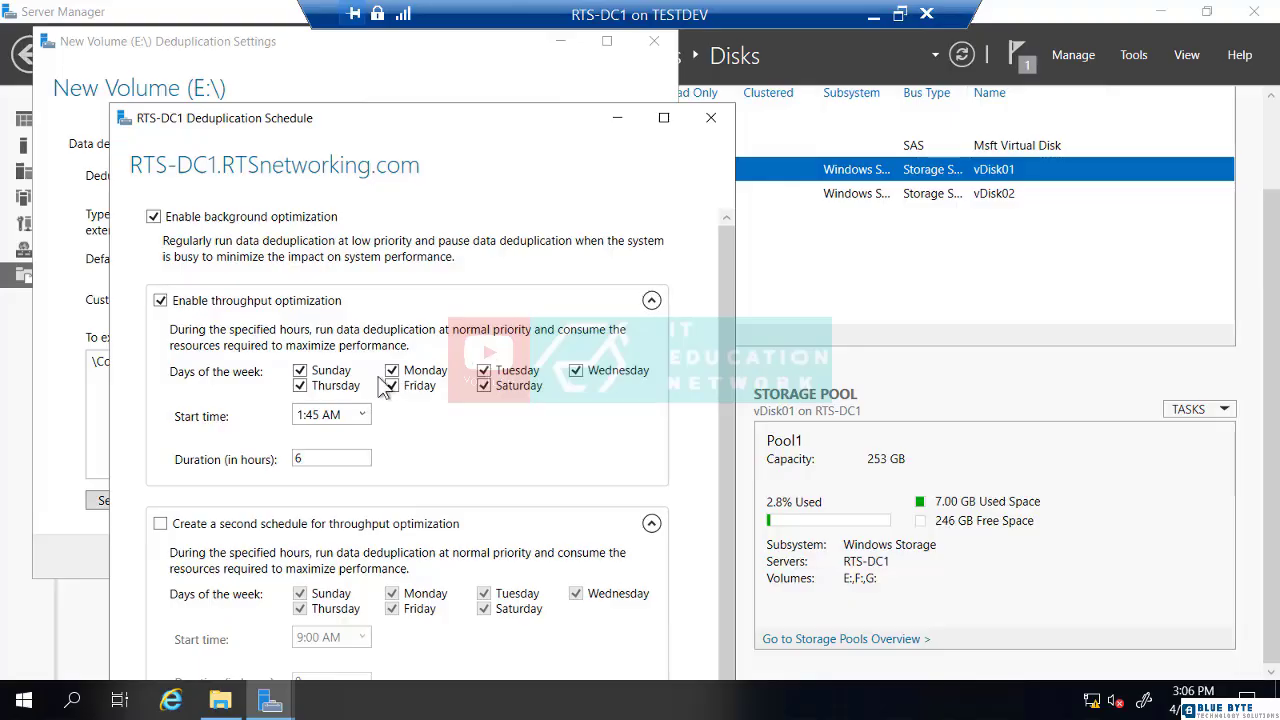
left_click(300, 371)
left_click(486, 387)
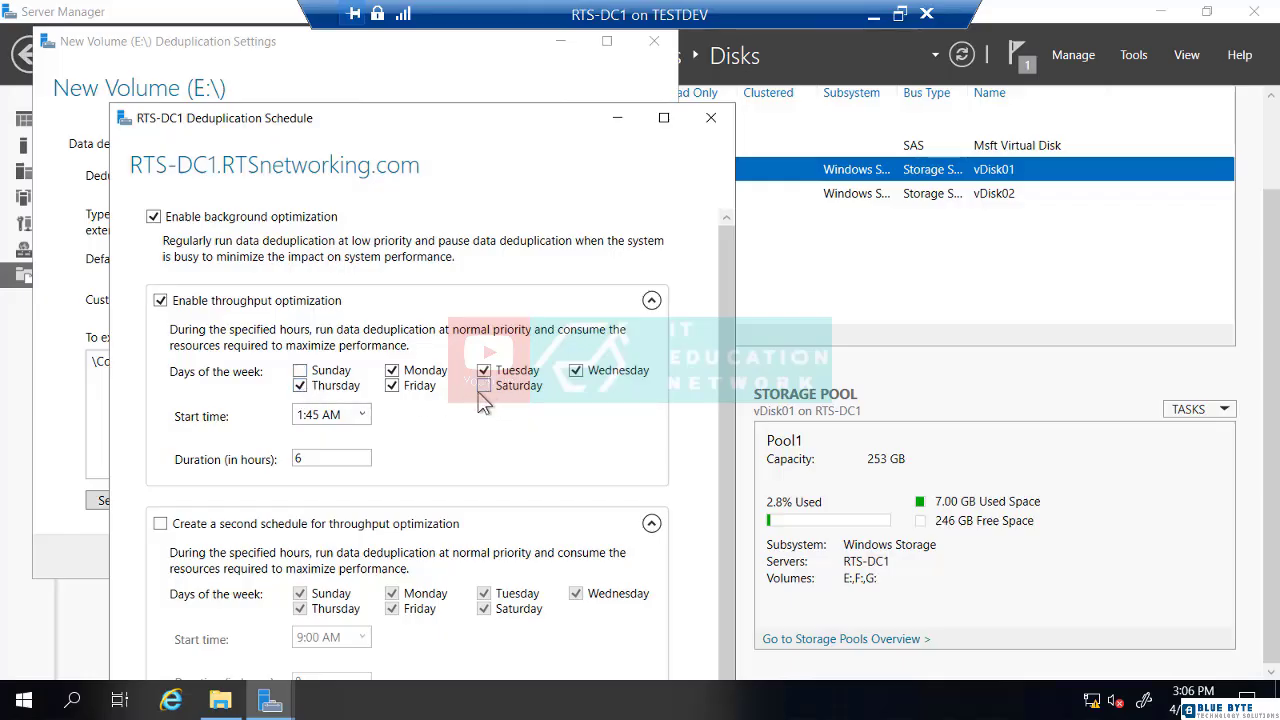
left_click(394, 387)
Set the throughput optimization start time to 5:00 PM and duration to 14 hours
left_click(366, 416)
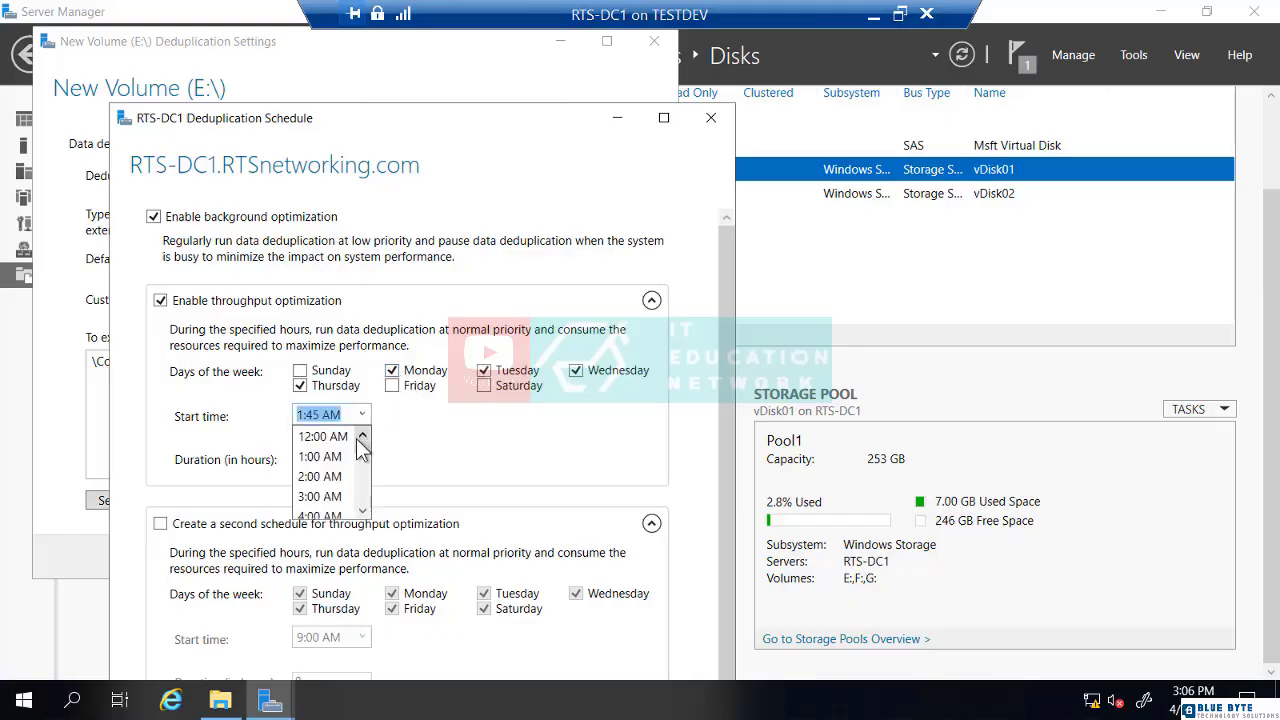
scroll(350, 490, "down", 2)
scroll(348, 496, "down", 3)
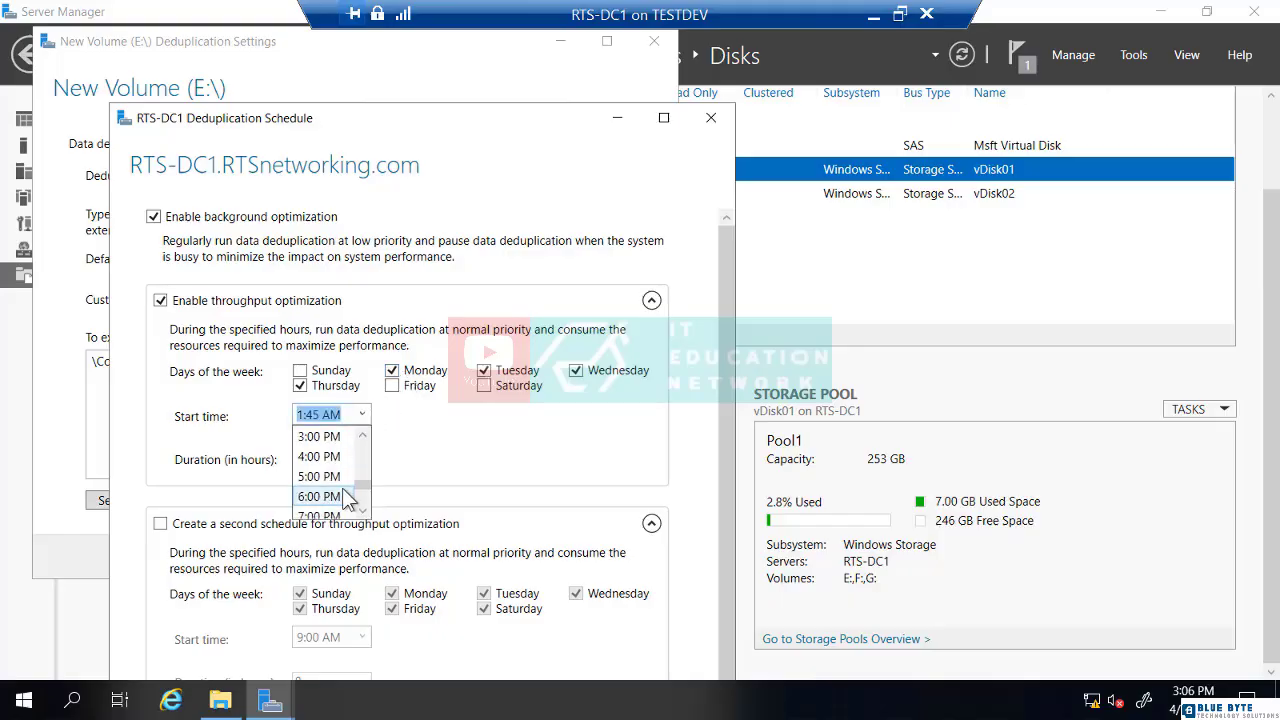
left_click(335, 474)
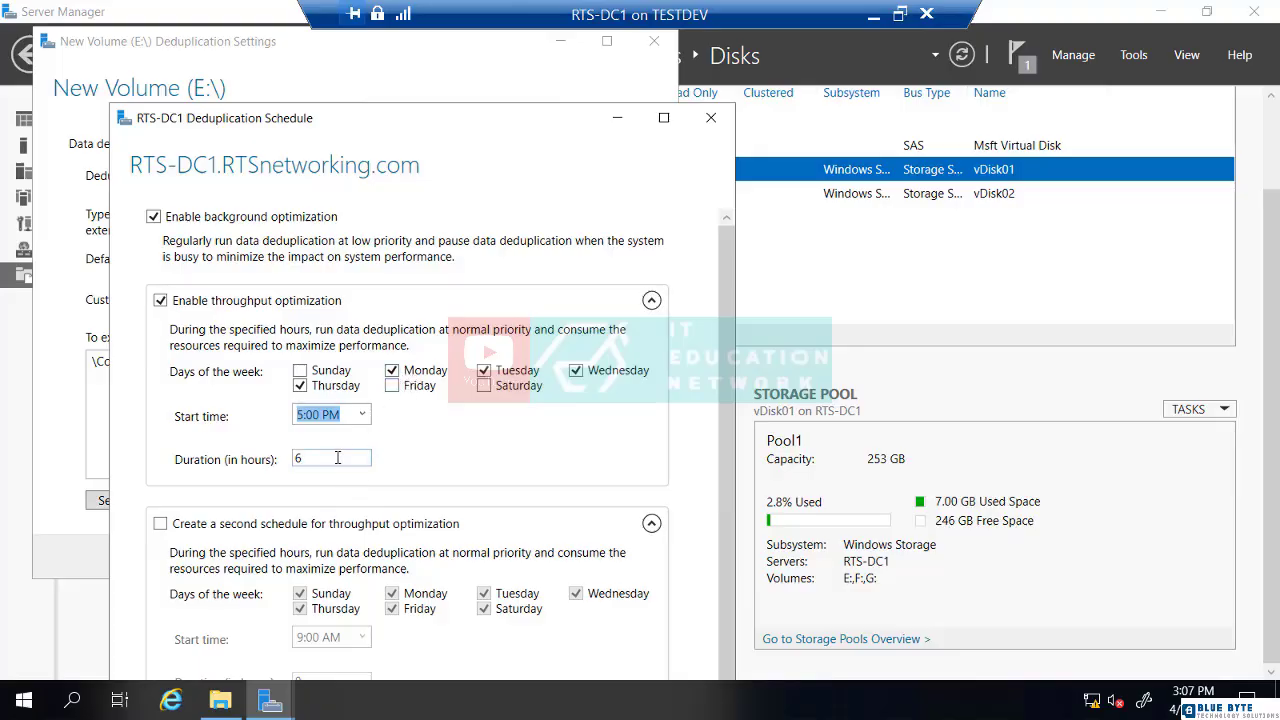
double_click(321, 459)
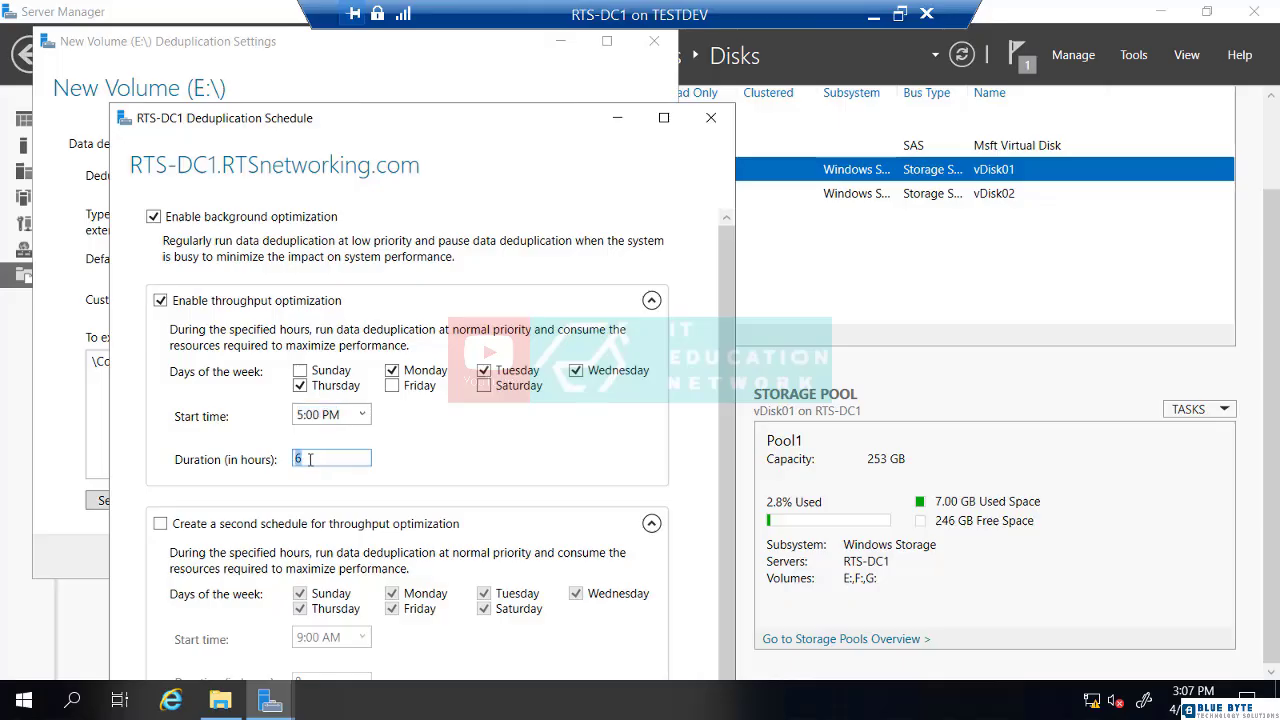
type("14")
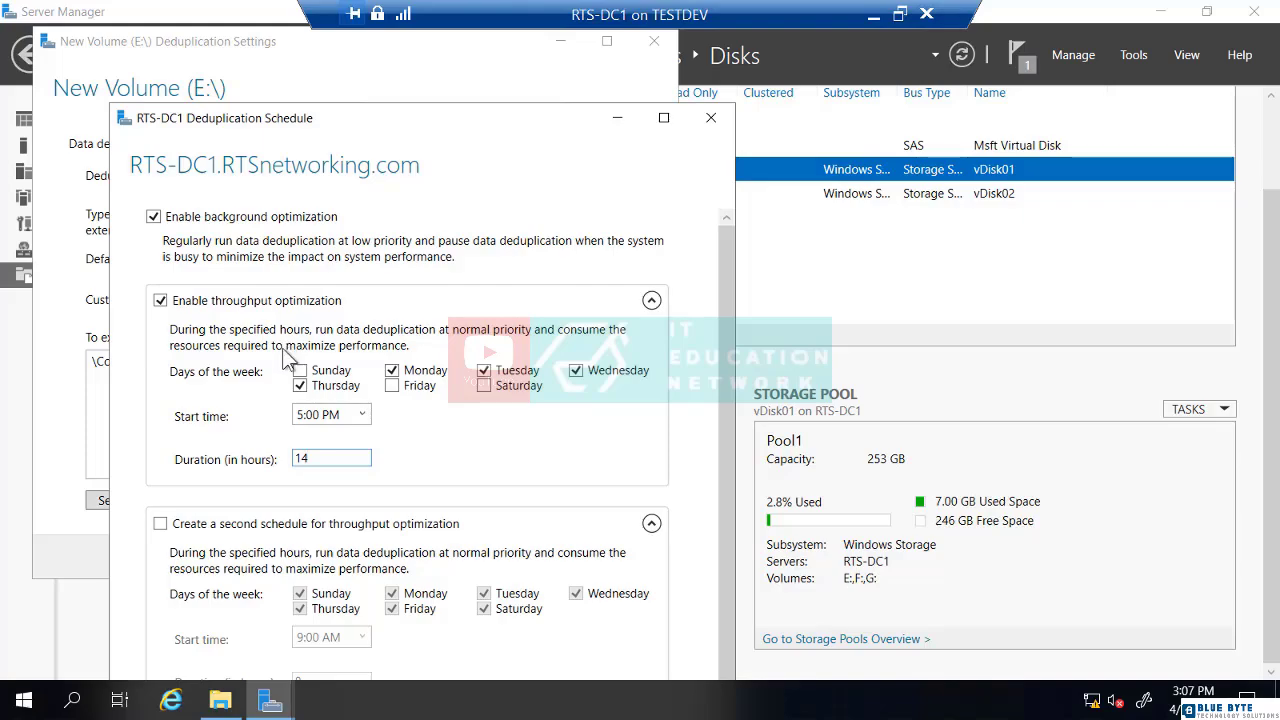
left_click(348, 457)
Enable a second throughput schedule and limit it to Friday only
left_click(160, 524)
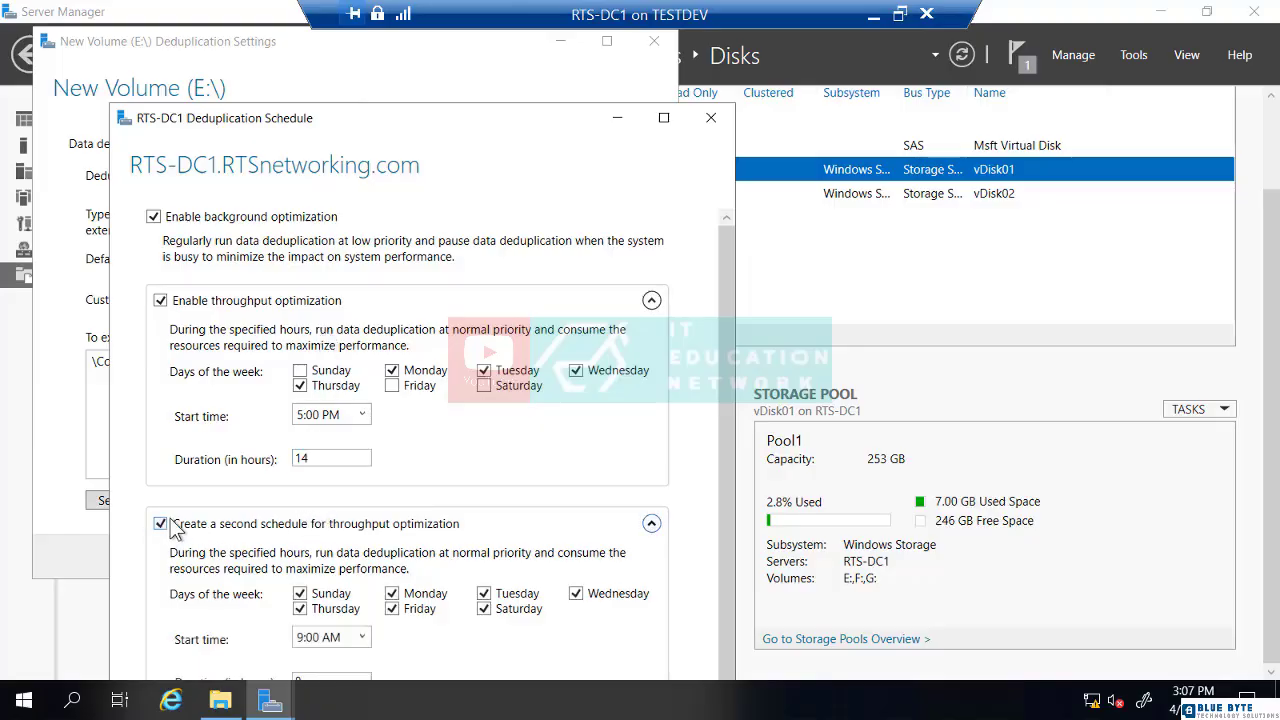
left_click(302, 601)
left_click(393, 601)
left_click(392, 587)
left_click(484, 586)
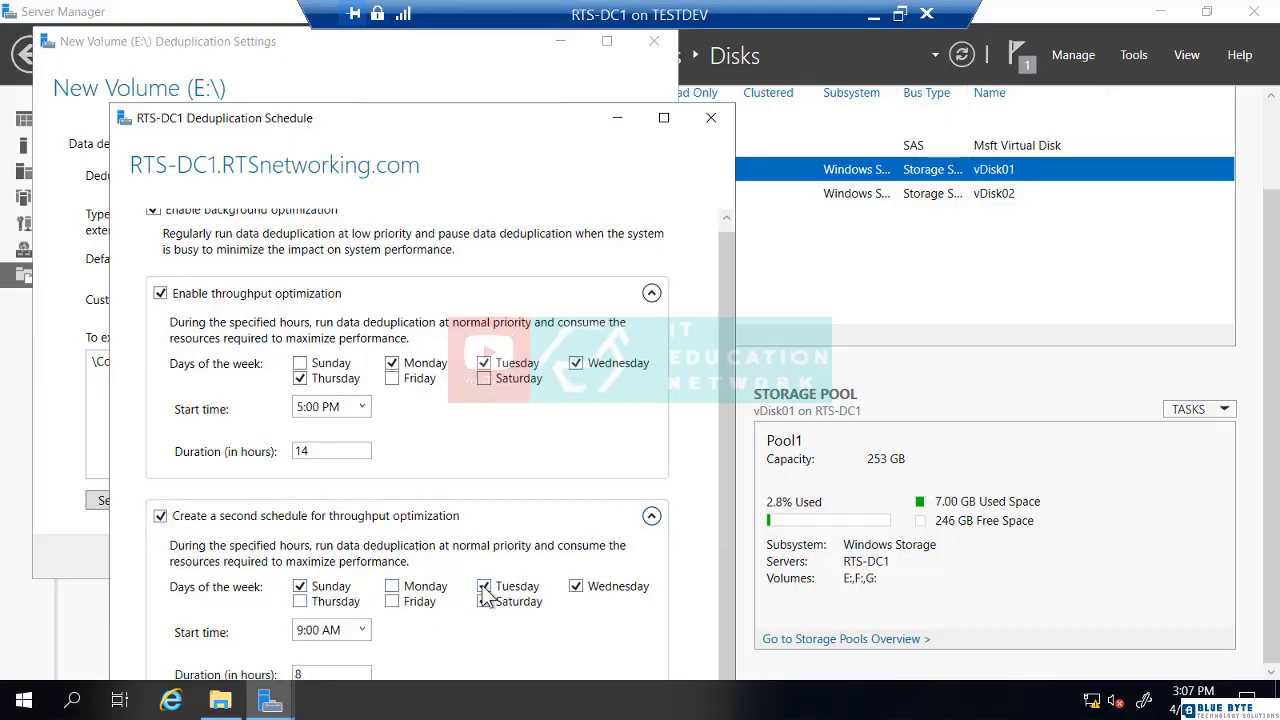
left_click(484, 601)
left_click(576, 586)
left_click(309, 589)
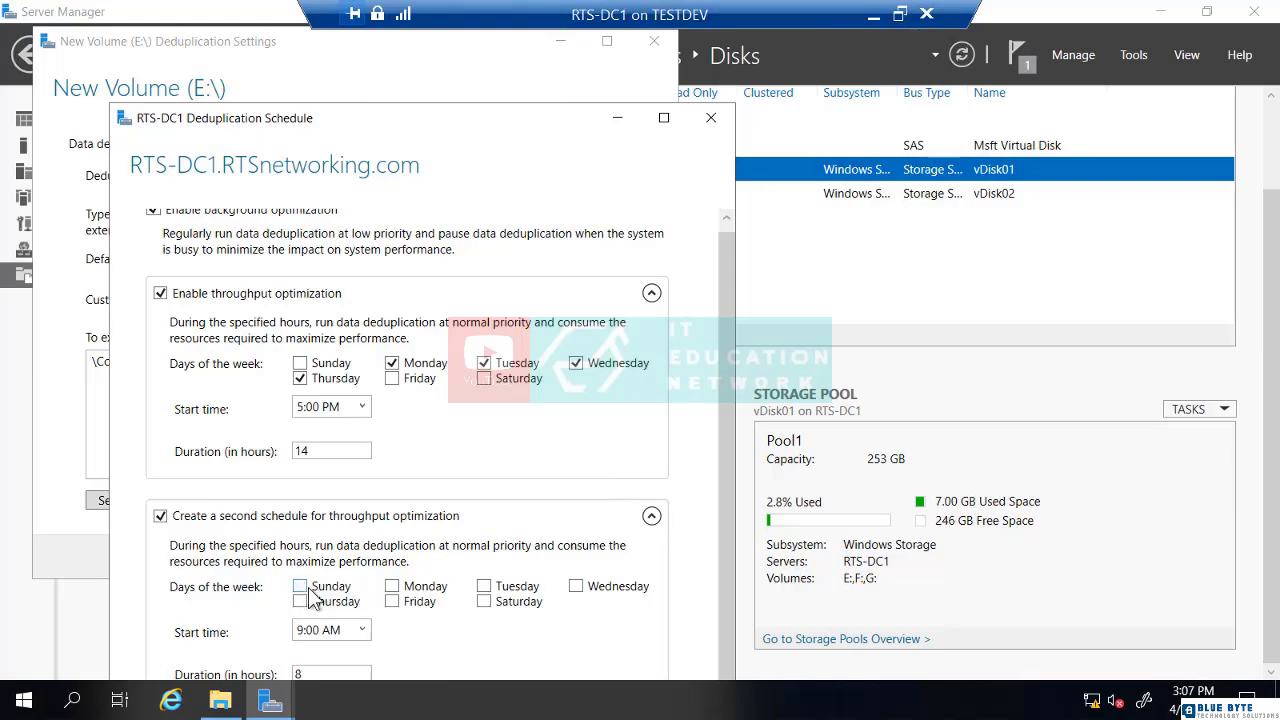
left_click(394, 602)
Set the second schedule to start at 5:00 PM for 24 hours, adding Saturday
left_click(324, 628)
left_click(360, 630)
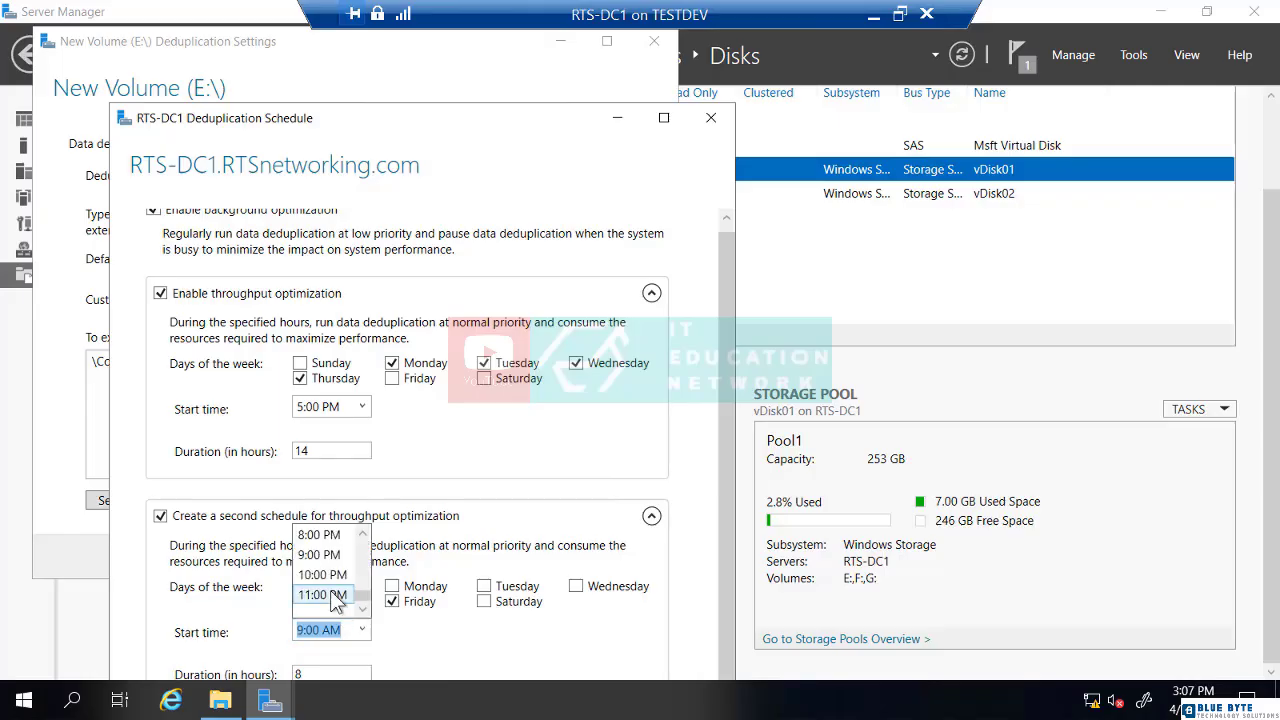
scroll(335, 598, "up", 2)
left_click(330, 595)
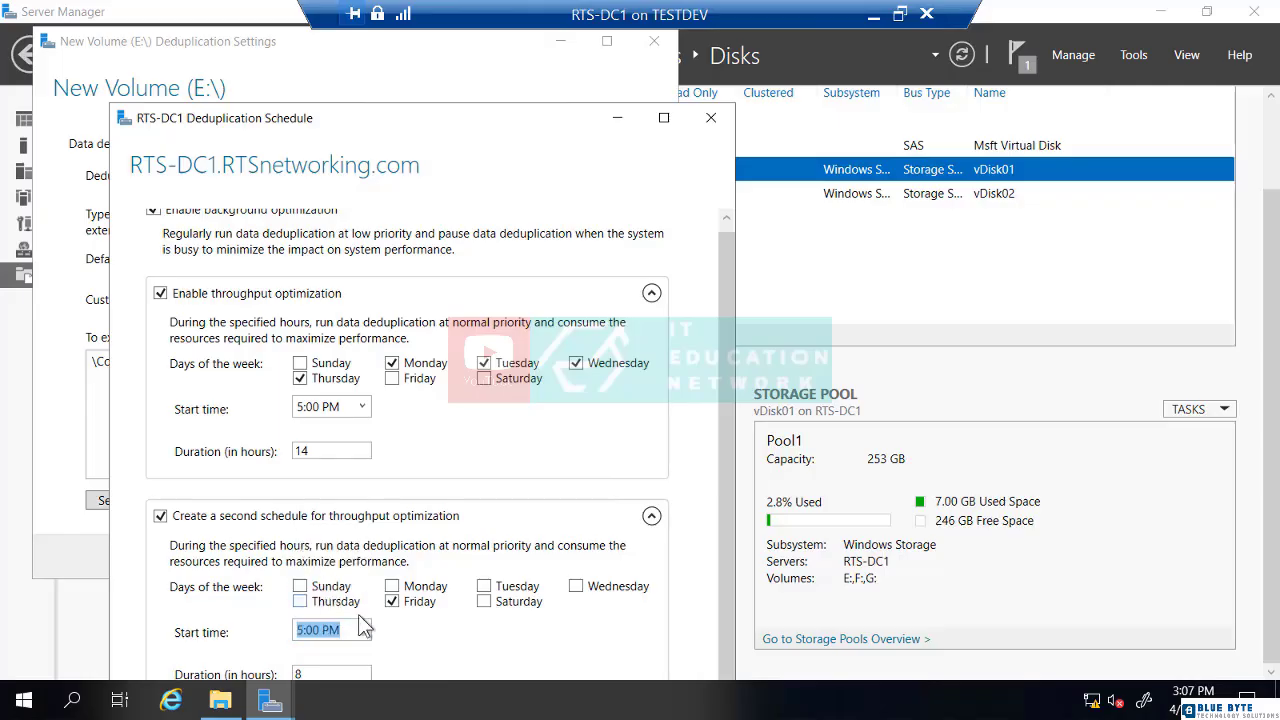
left_click_drag(475, 140, 477, 75)
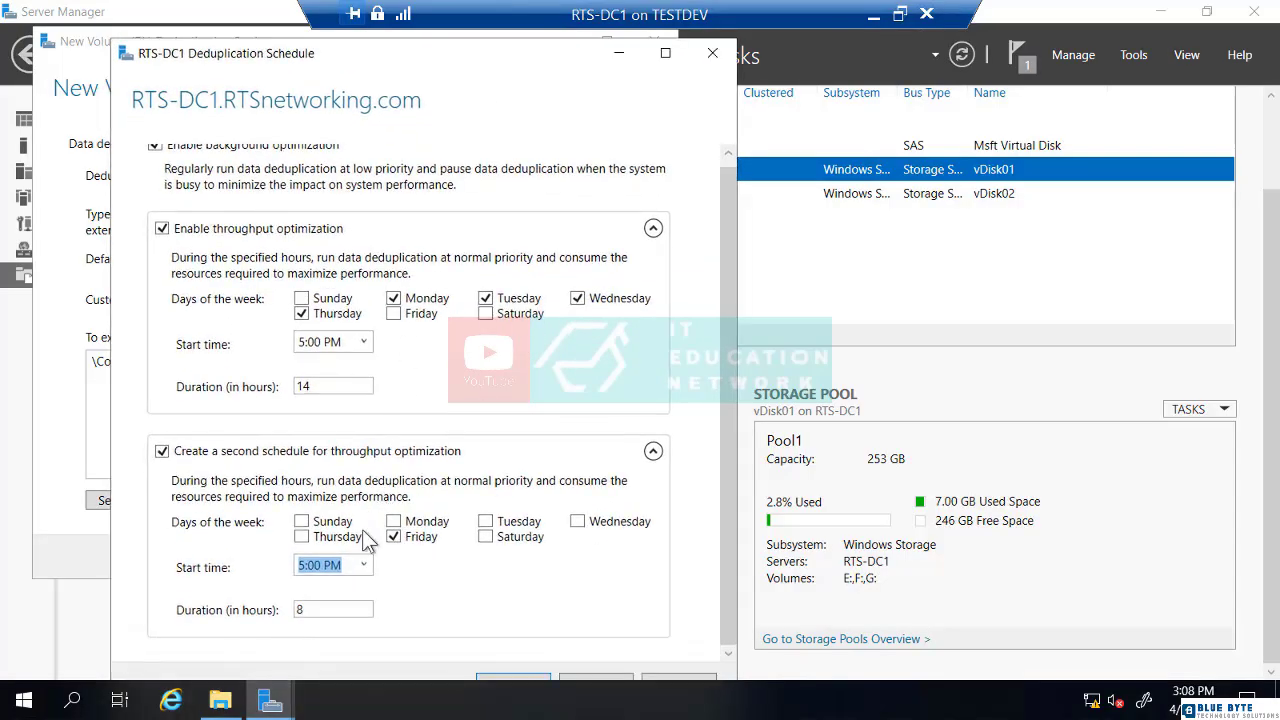
double_click(336, 610)
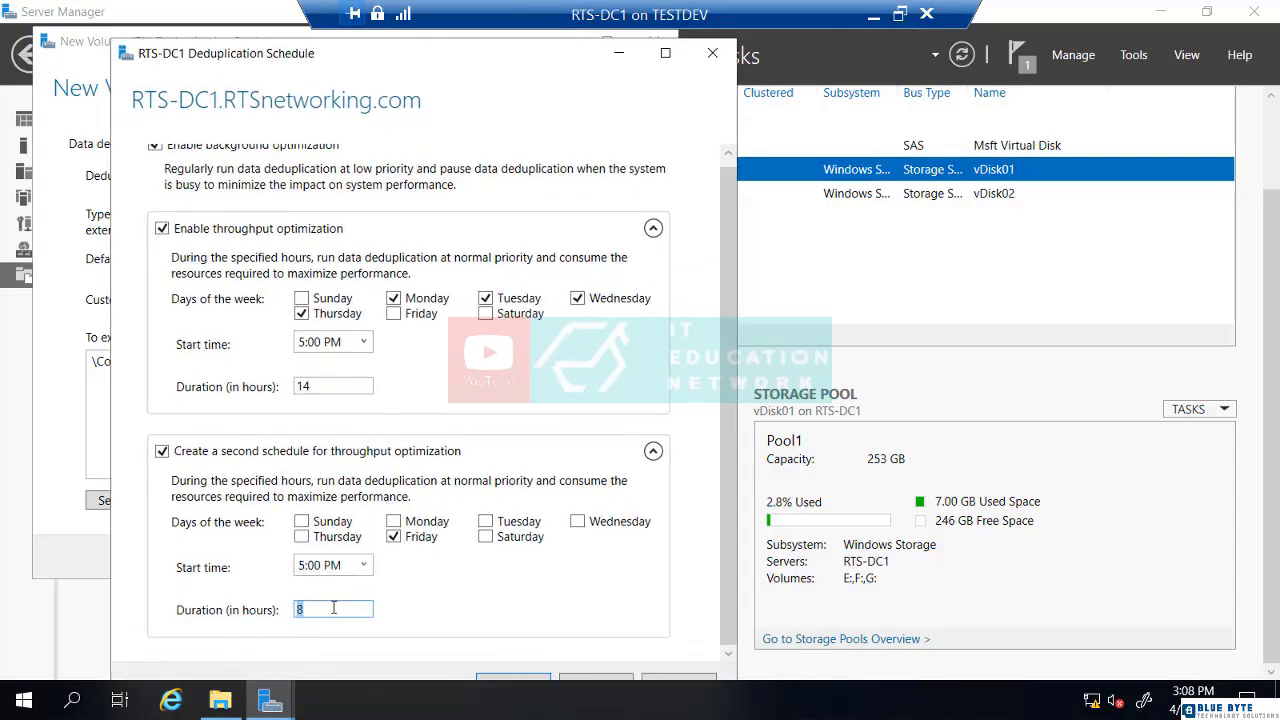
type("24")
left_click(486, 537)
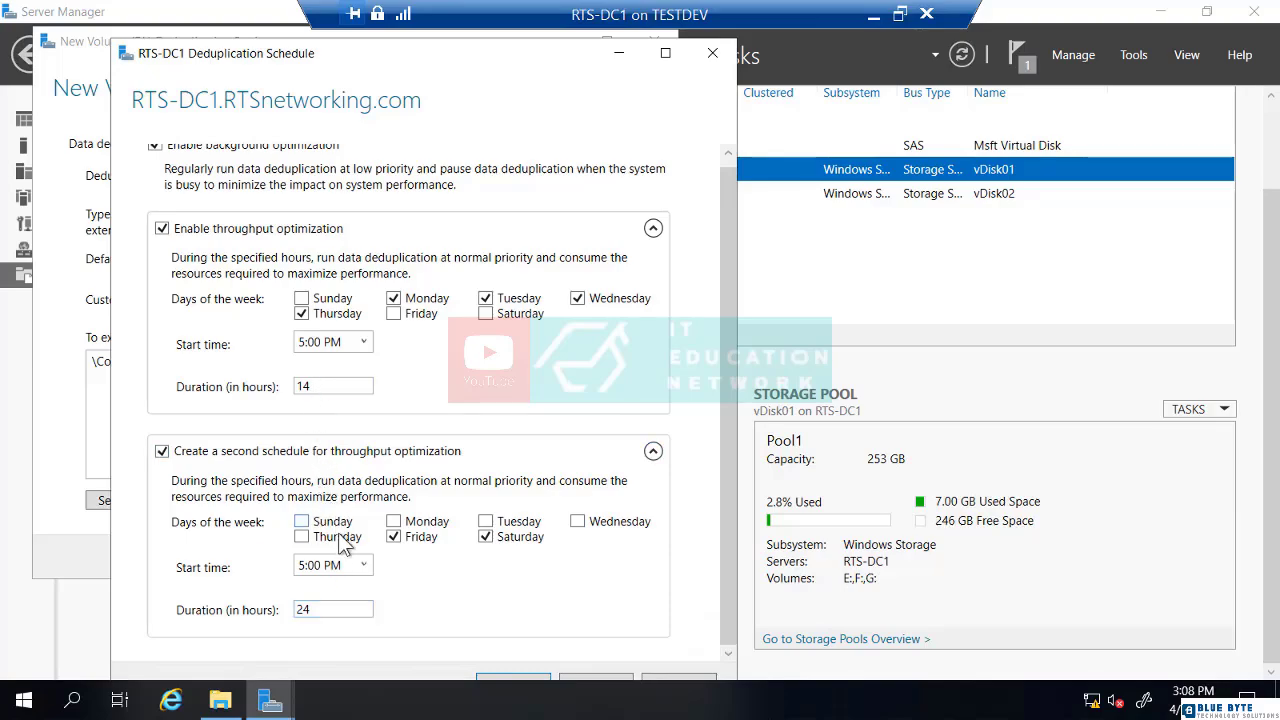
Toggle background optimization off and back on, then save the deduplication schedule
scroll(340, 541, "up", 1)
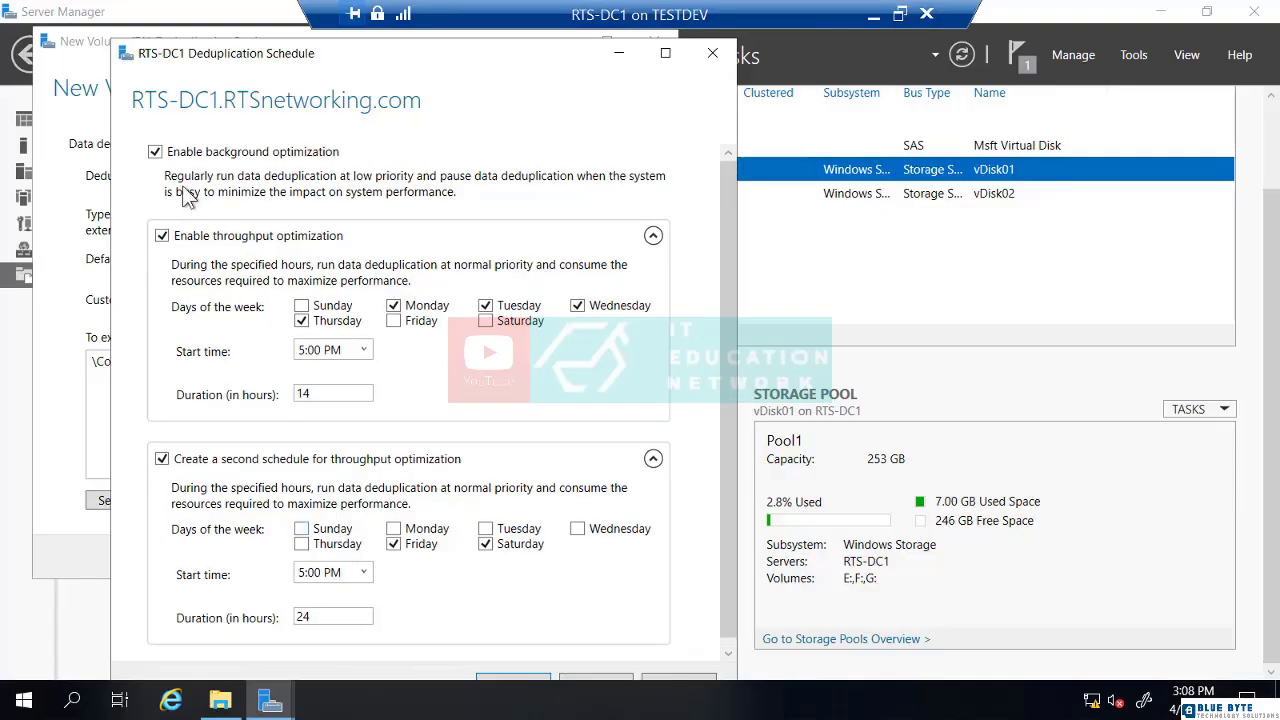
left_click(155, 152)
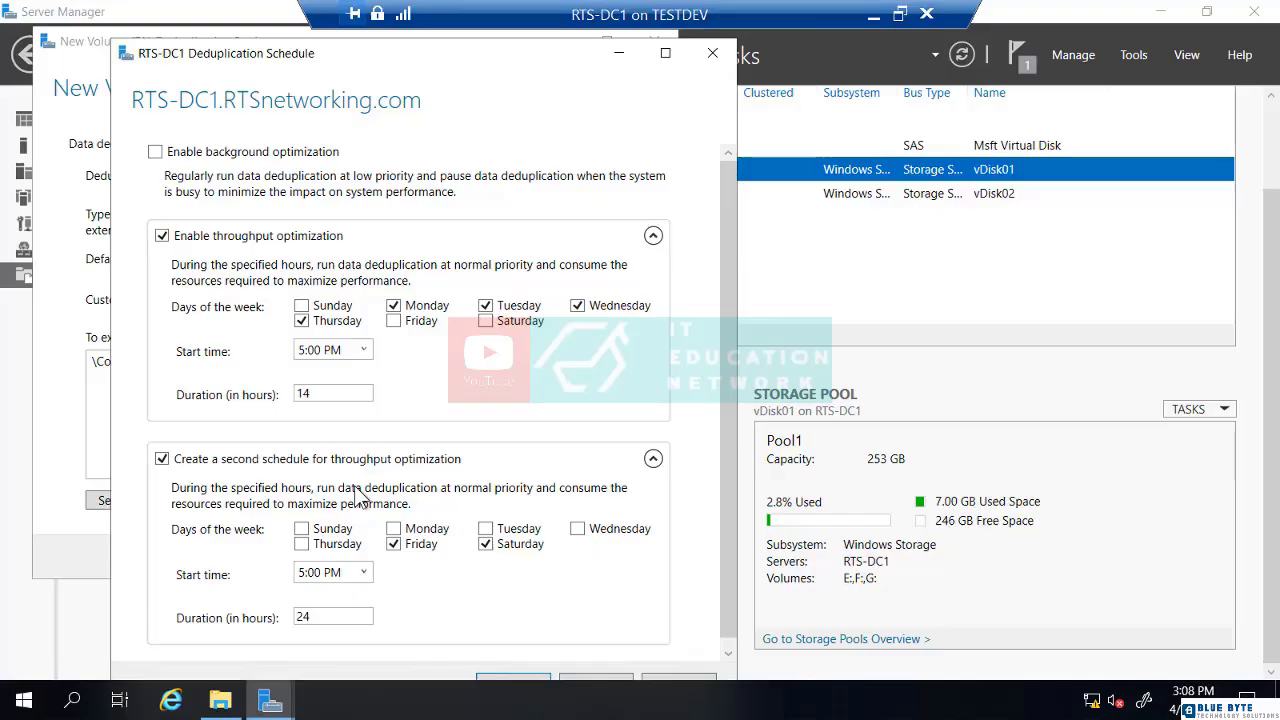
left_click(156, 154)
left_click_drag(566, 53, 561, 32)
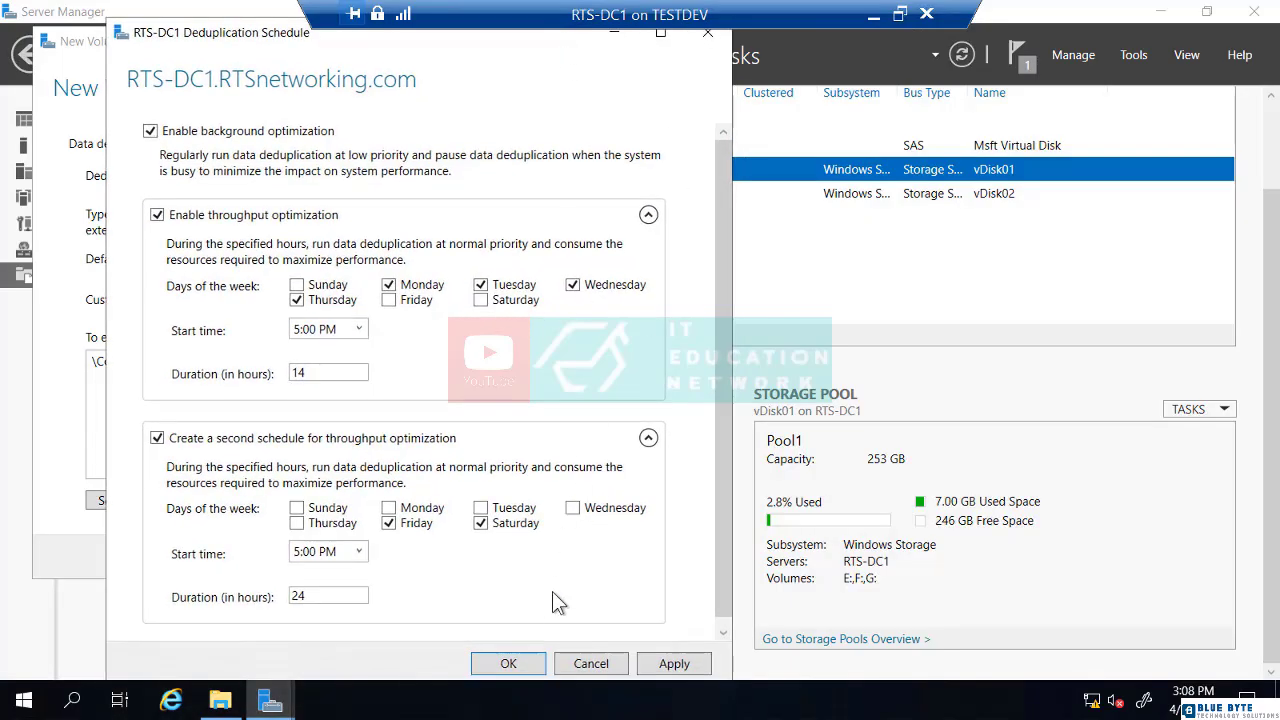
left_click(512, 658)
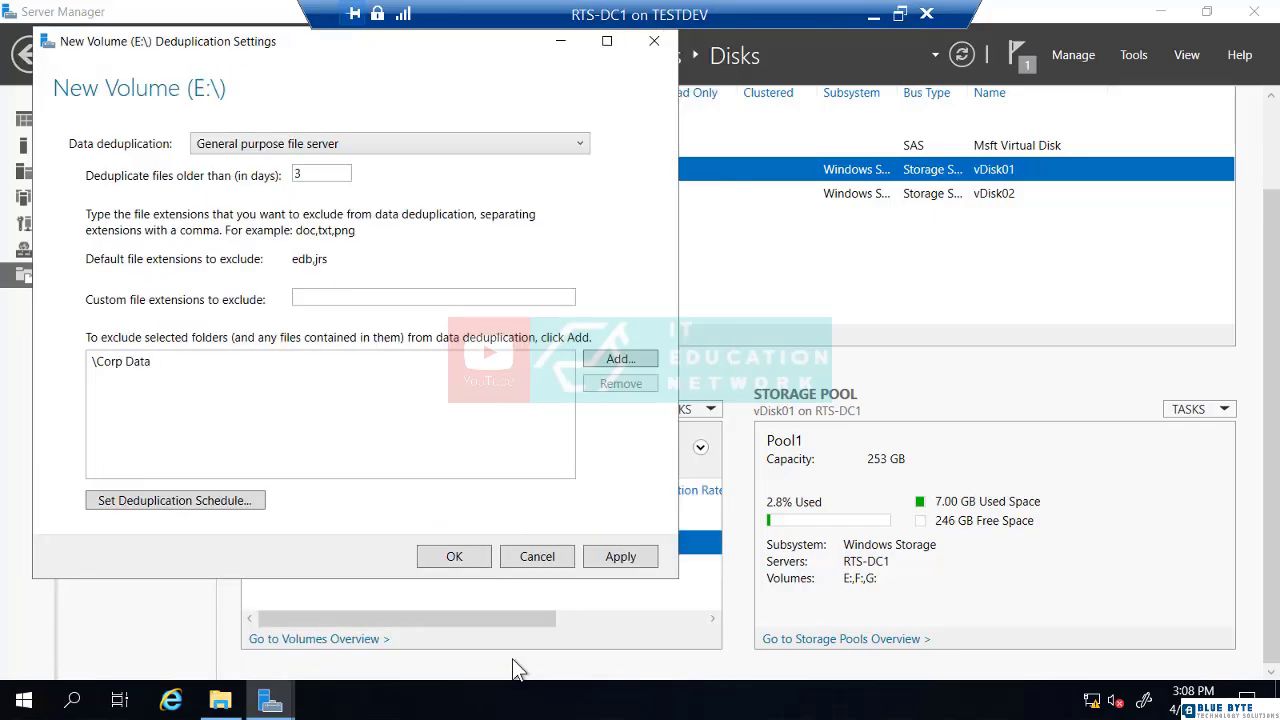
Confirm the E: deduplication schedule and settings so volume E: appears with 0% deduplication rate
left_click(465, 553)
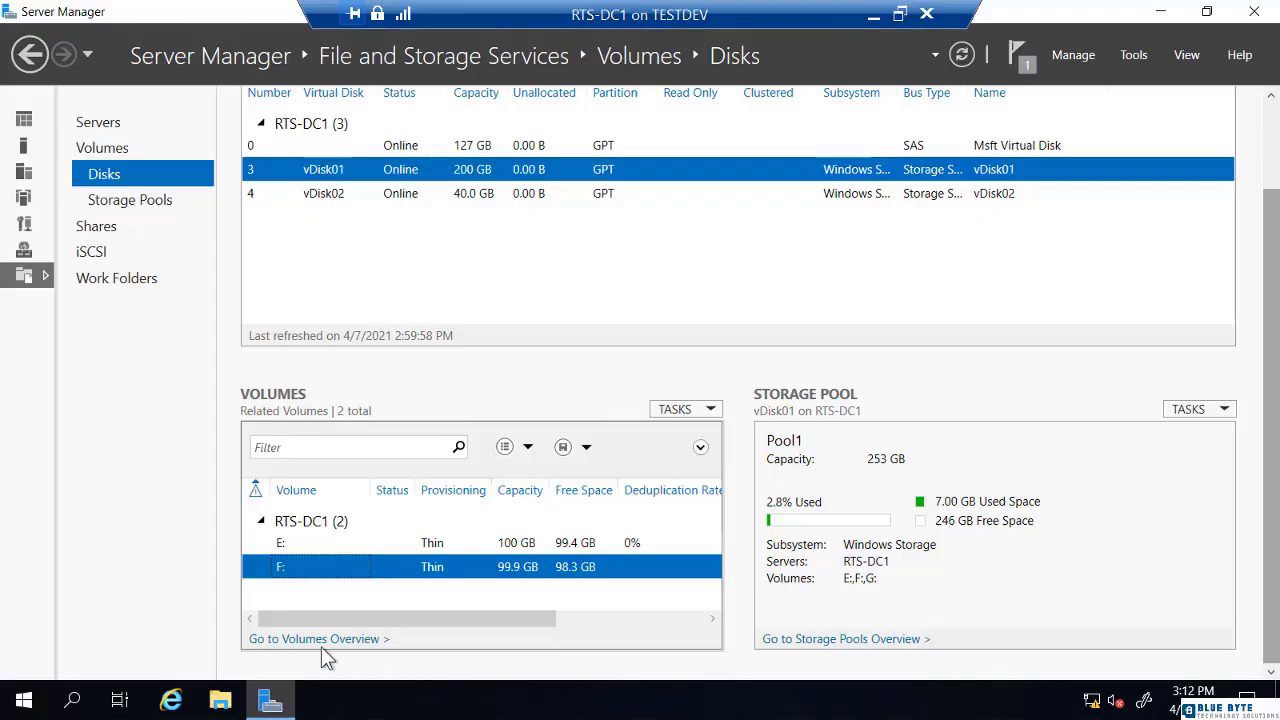
Paste the copied PPT folder into the empty New Volume (F:) drive in File Explorer
left_click(220, 702)
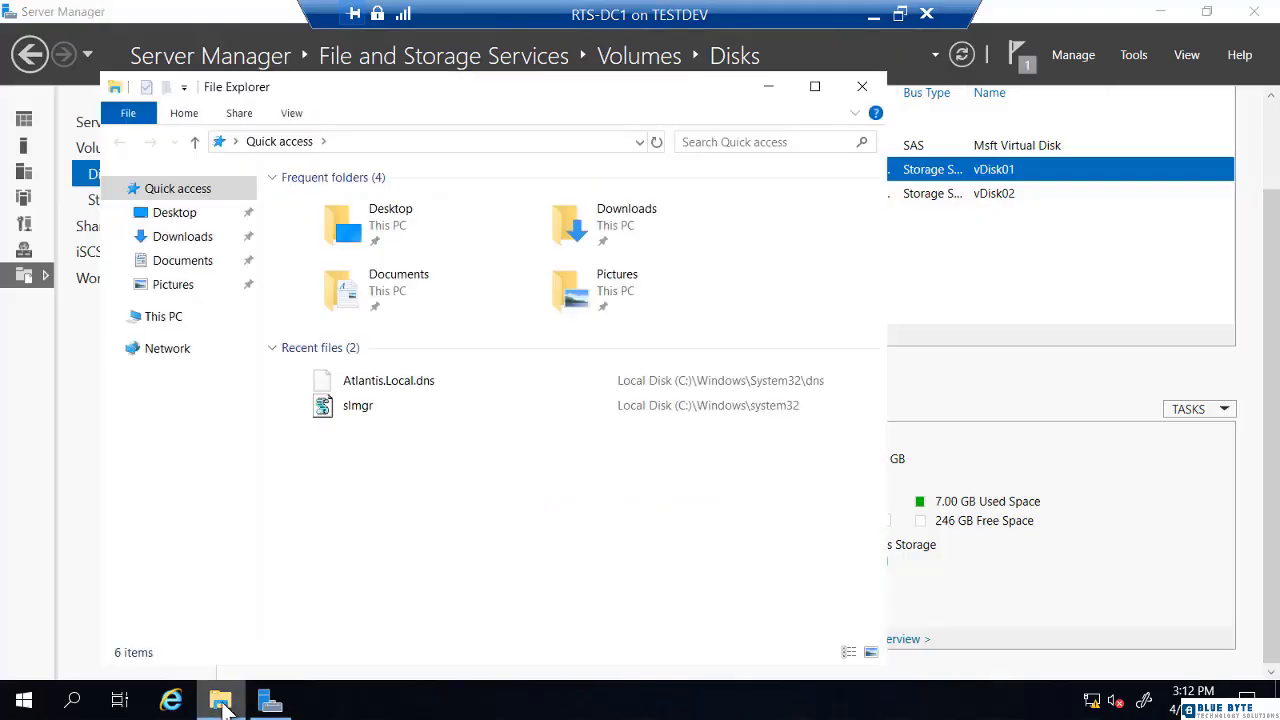
left_click(162, 320)
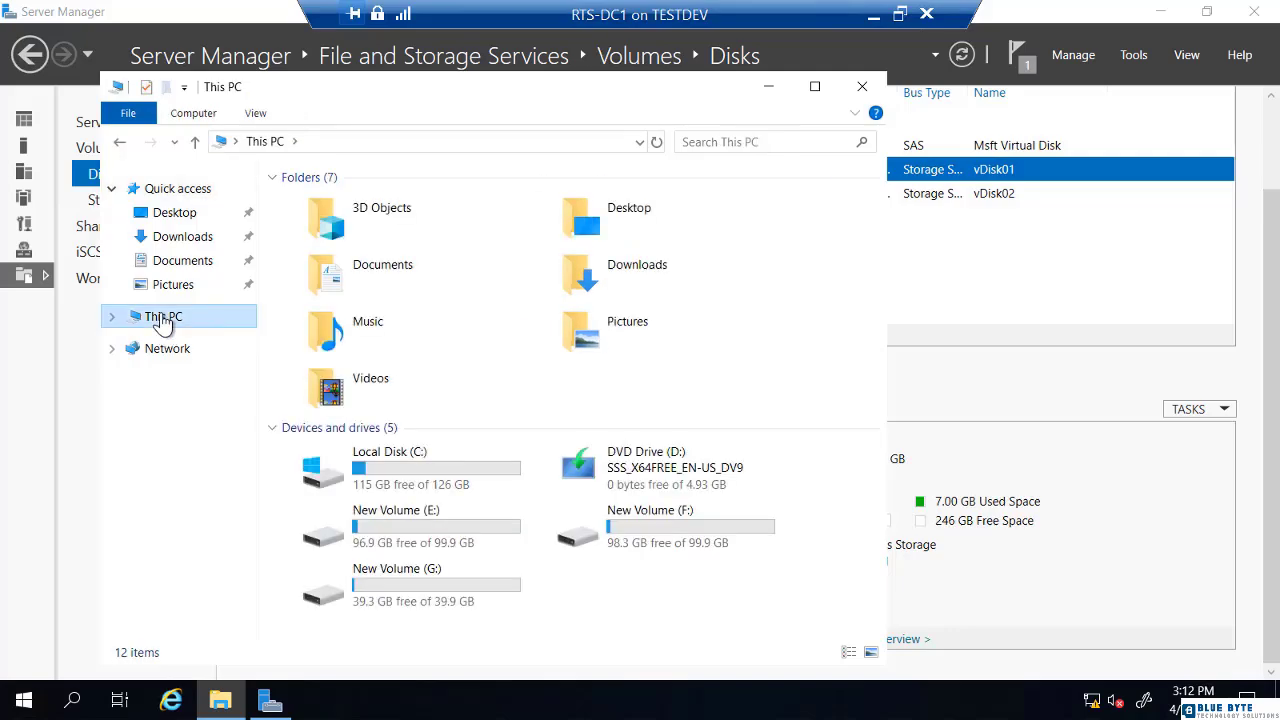
left_click(632, 533)
double_click(631, 530)
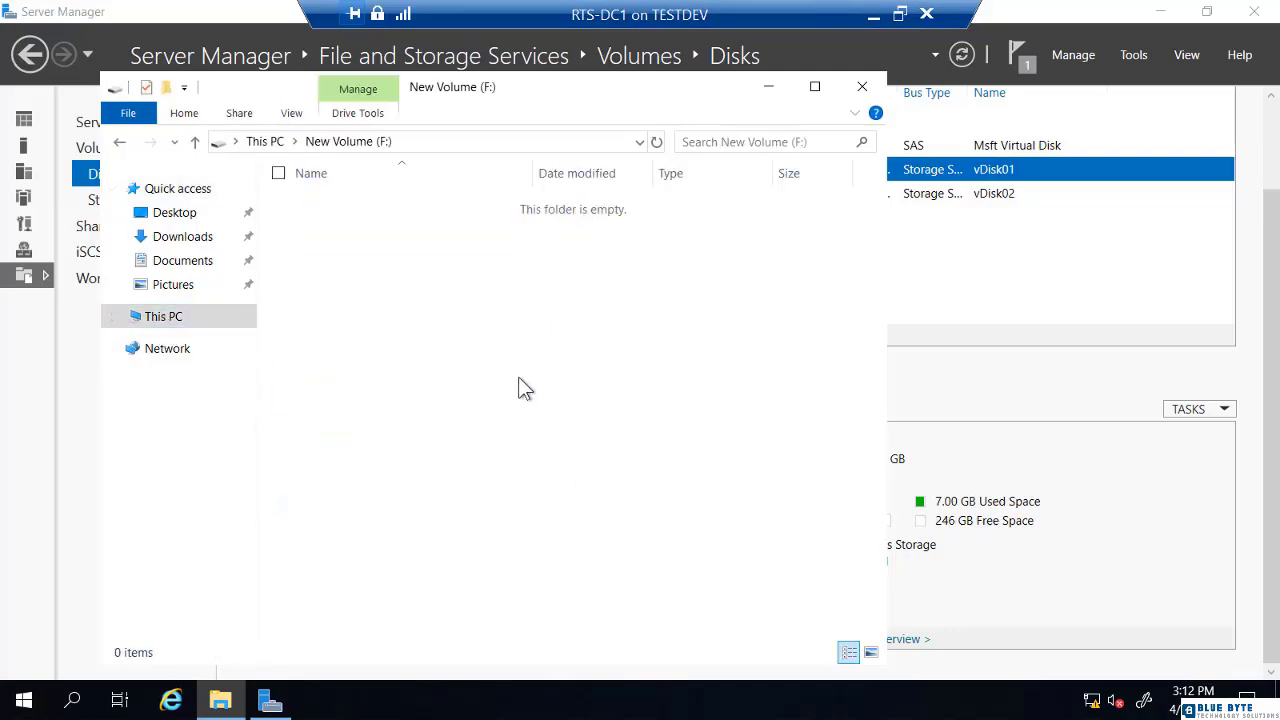
key("ctrl+v")
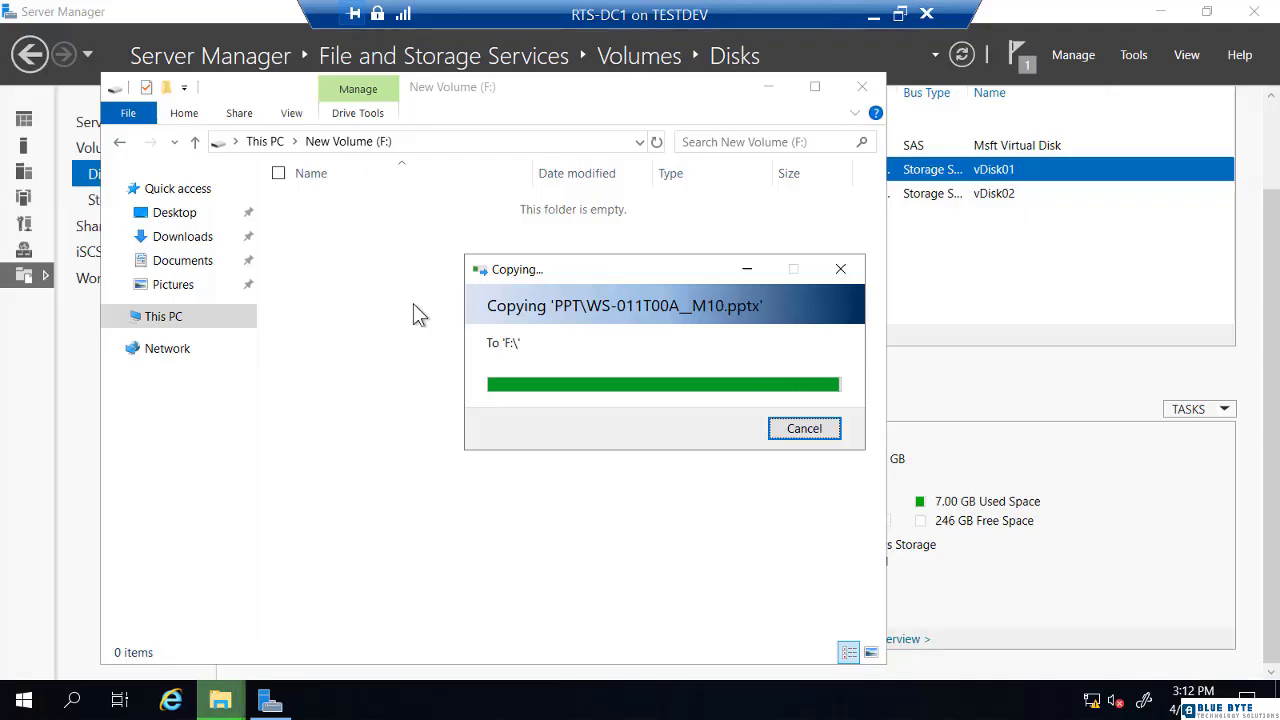
Check the PPT folder's properties on F:
right_click(365, 212)
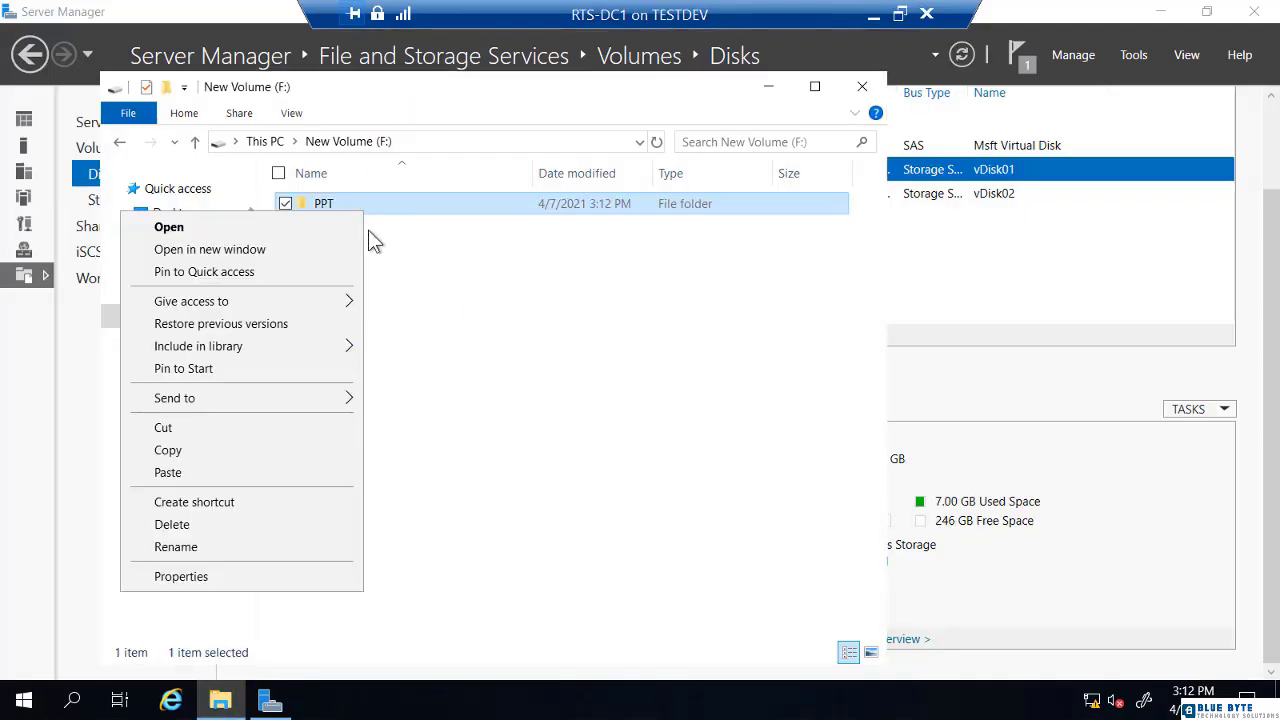
left_click(266, 578)
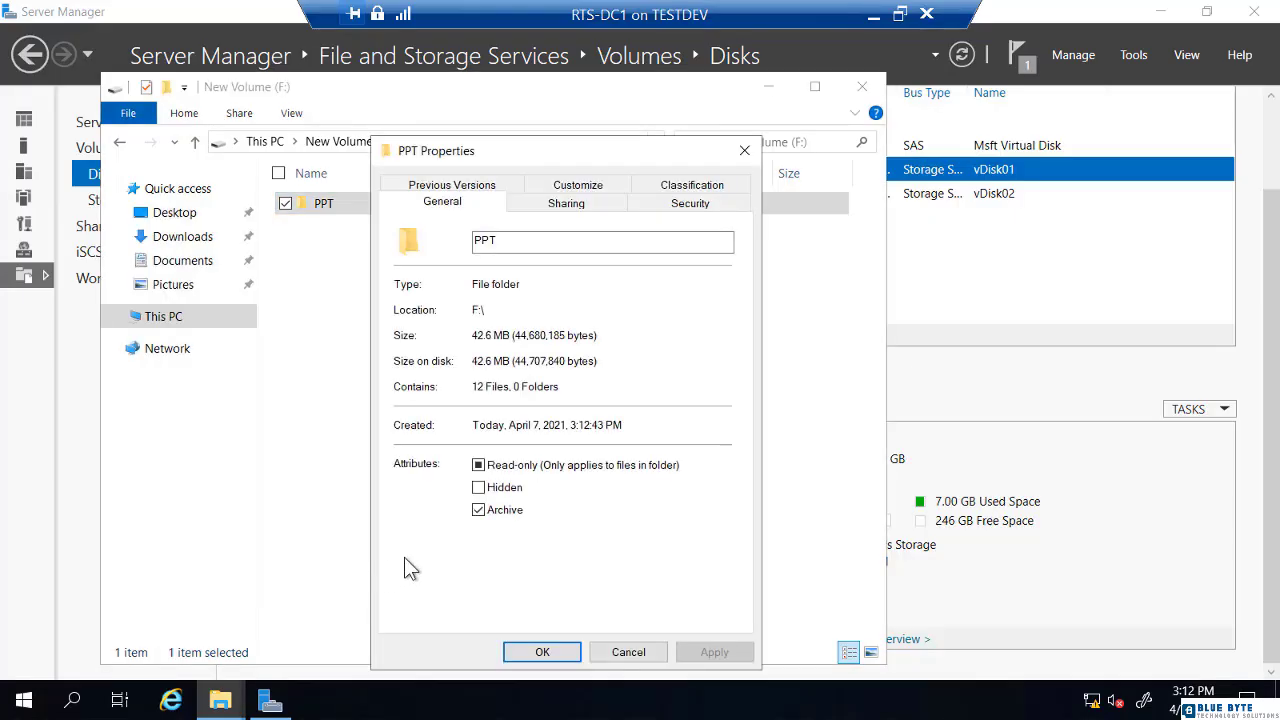
left_click(545, 650)
Copy and paste the PPT folder repeatedly until F: holds 120 duplicate folders
left_click(340, 206)
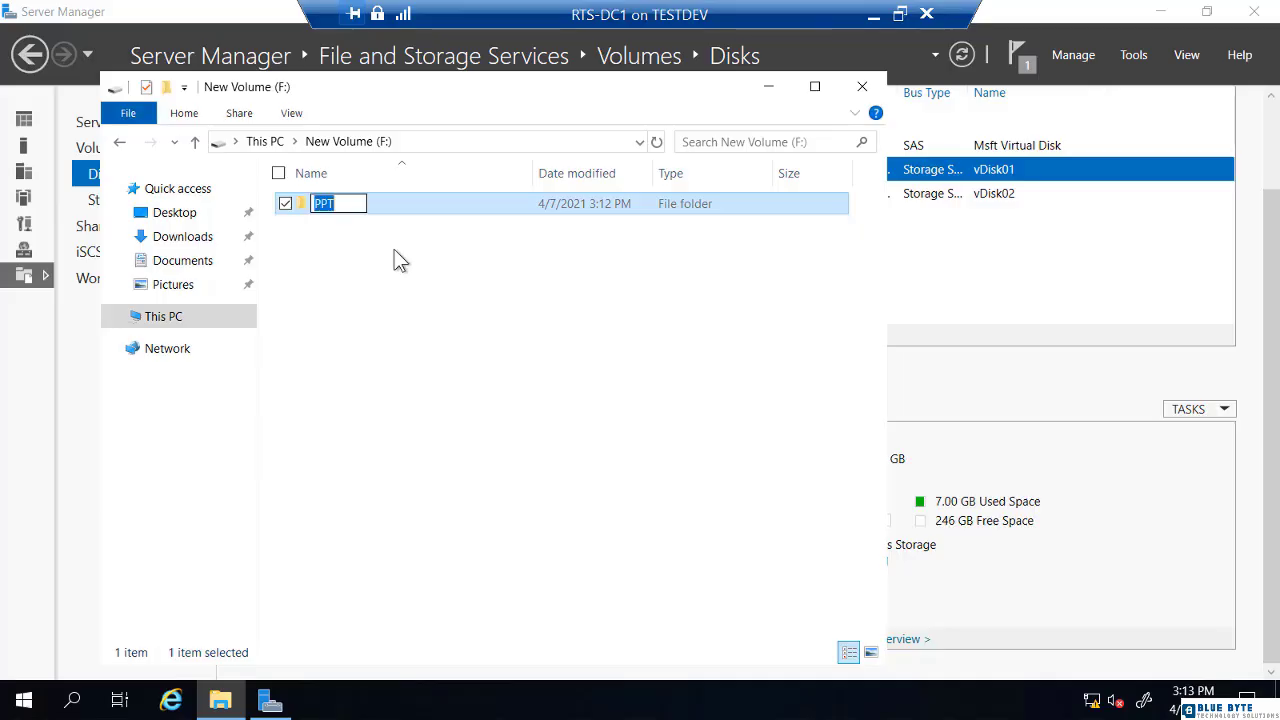
key("Escape")
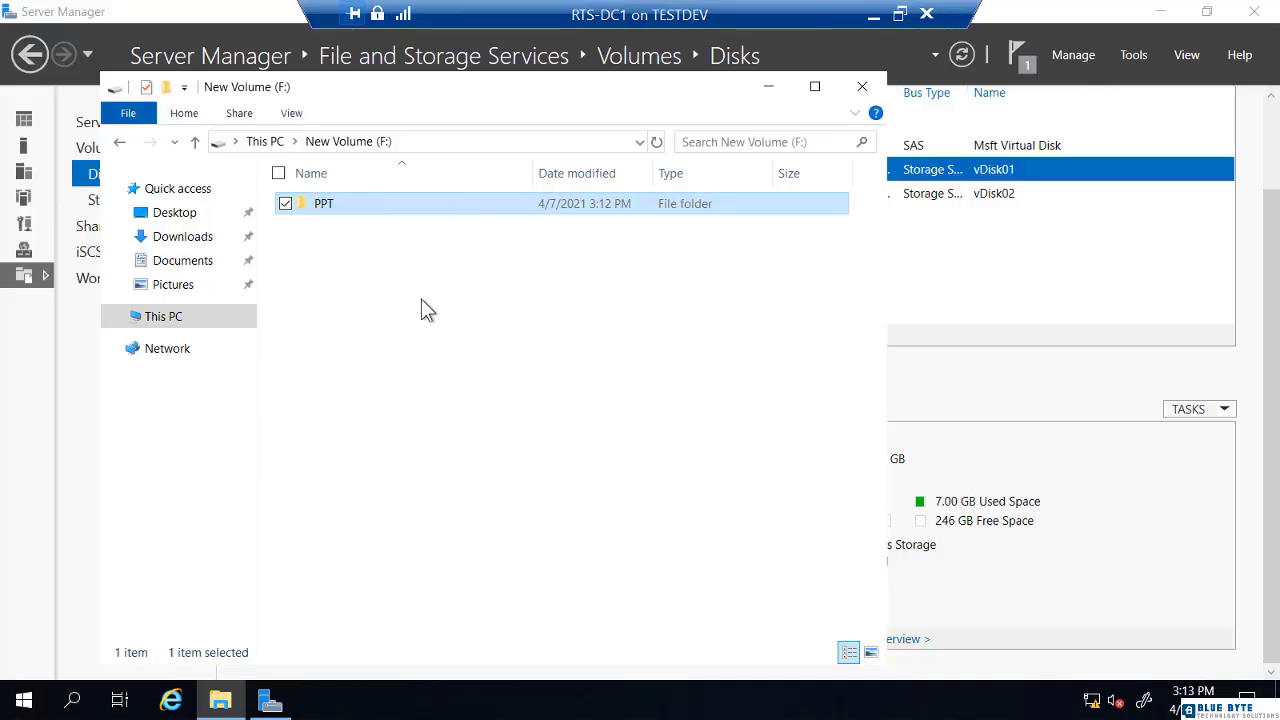
key("ctrl+c")
key("ctrl+v")
key("ctrl+v")
key("ctrl+v")
key("ctrl+v")
key("ctrl+v")
key("ctrl+v")
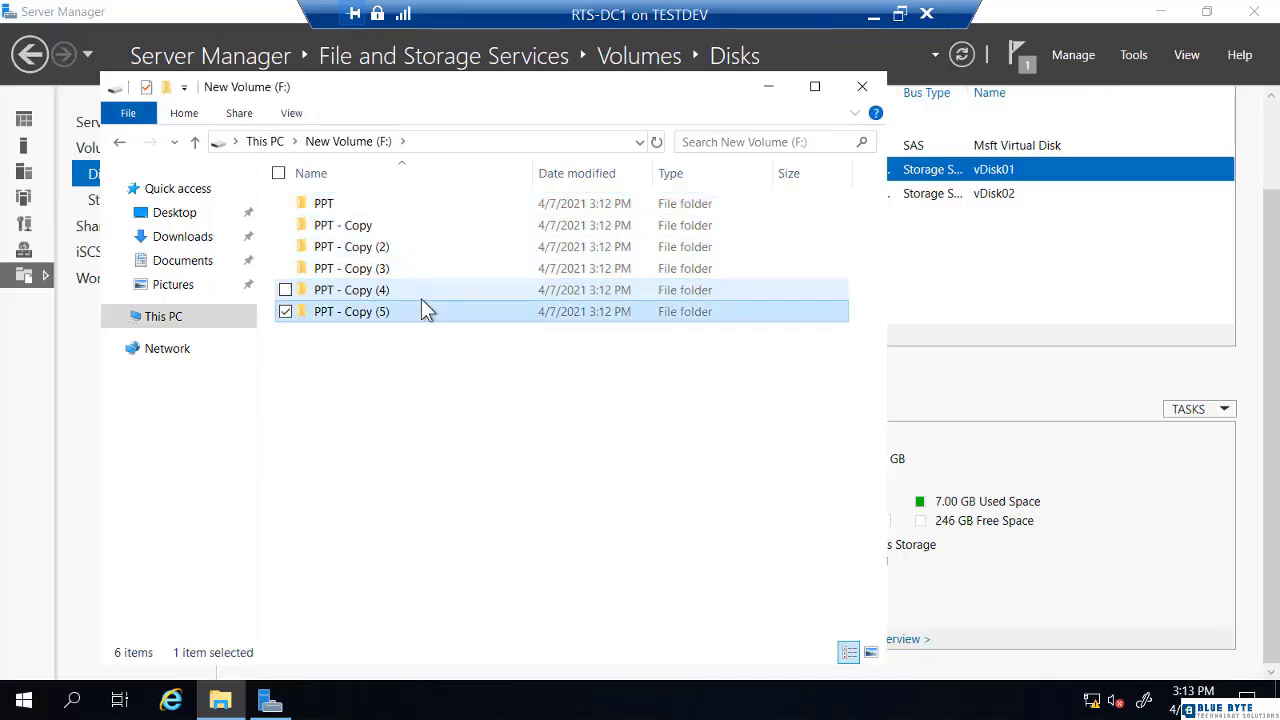
key("ctrl+v")
key("ctrl+v")
key("ctrl+v")
key("ctrl+v")
key("ctrl+v")
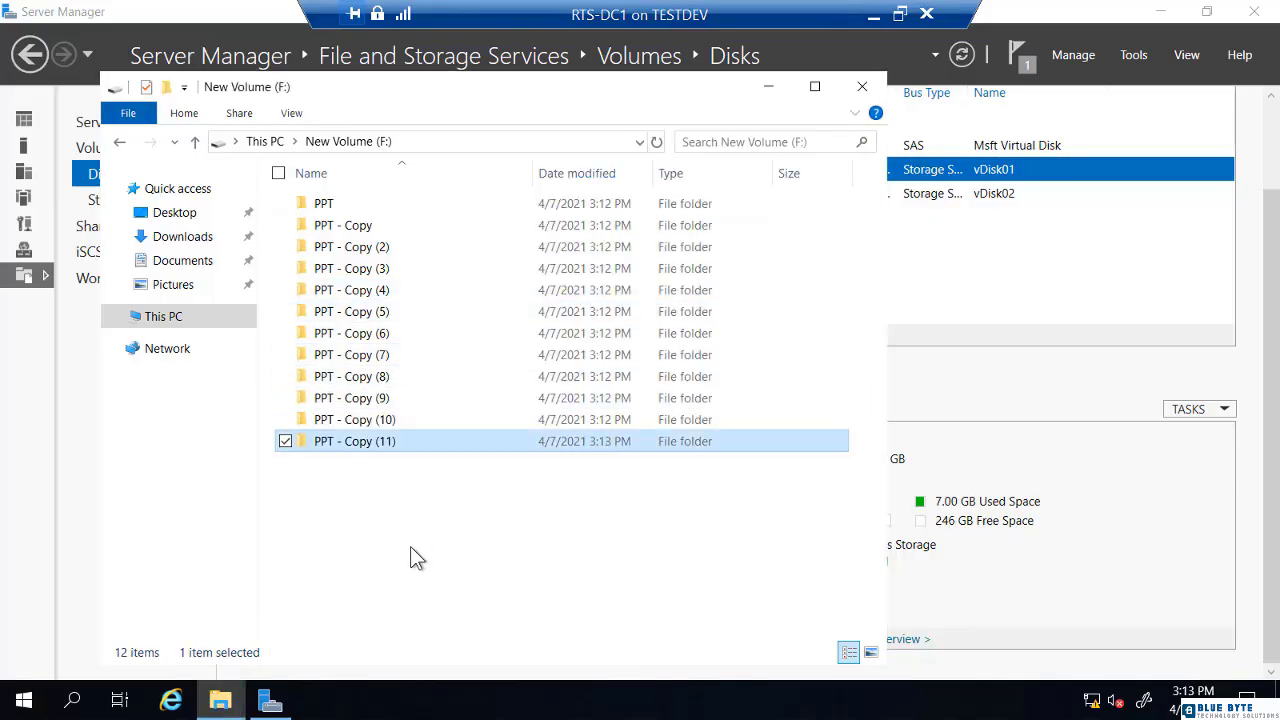
left_click_drag(473, 537, 328, 182)
left_click(399, 512)
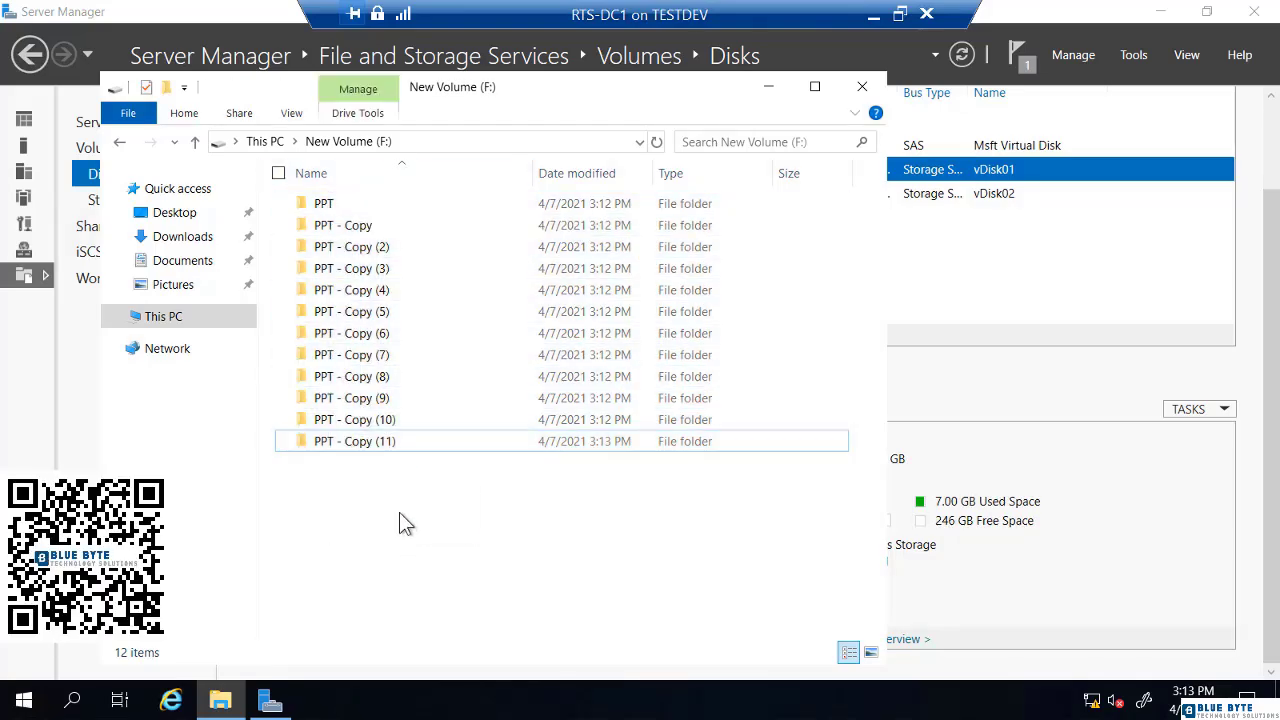
key("ctrl+v")
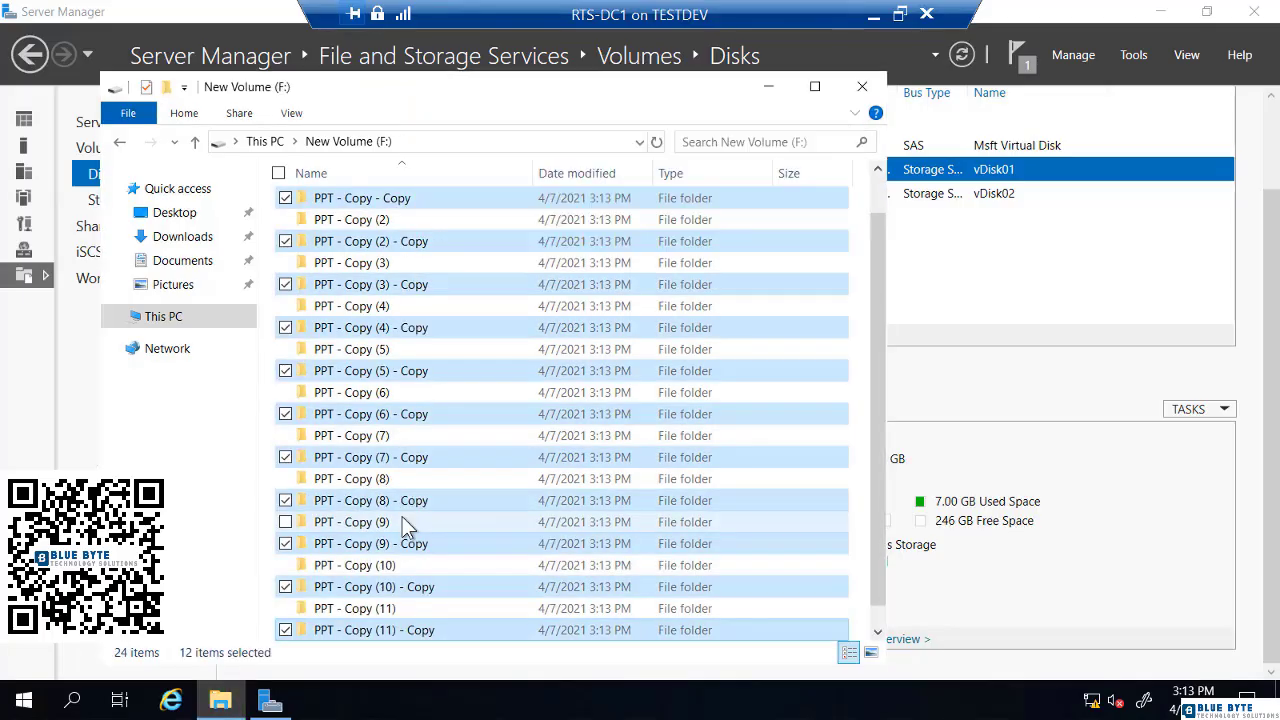
key("ctrl+v")
key("ctrl+v")
key("ctrl+v")
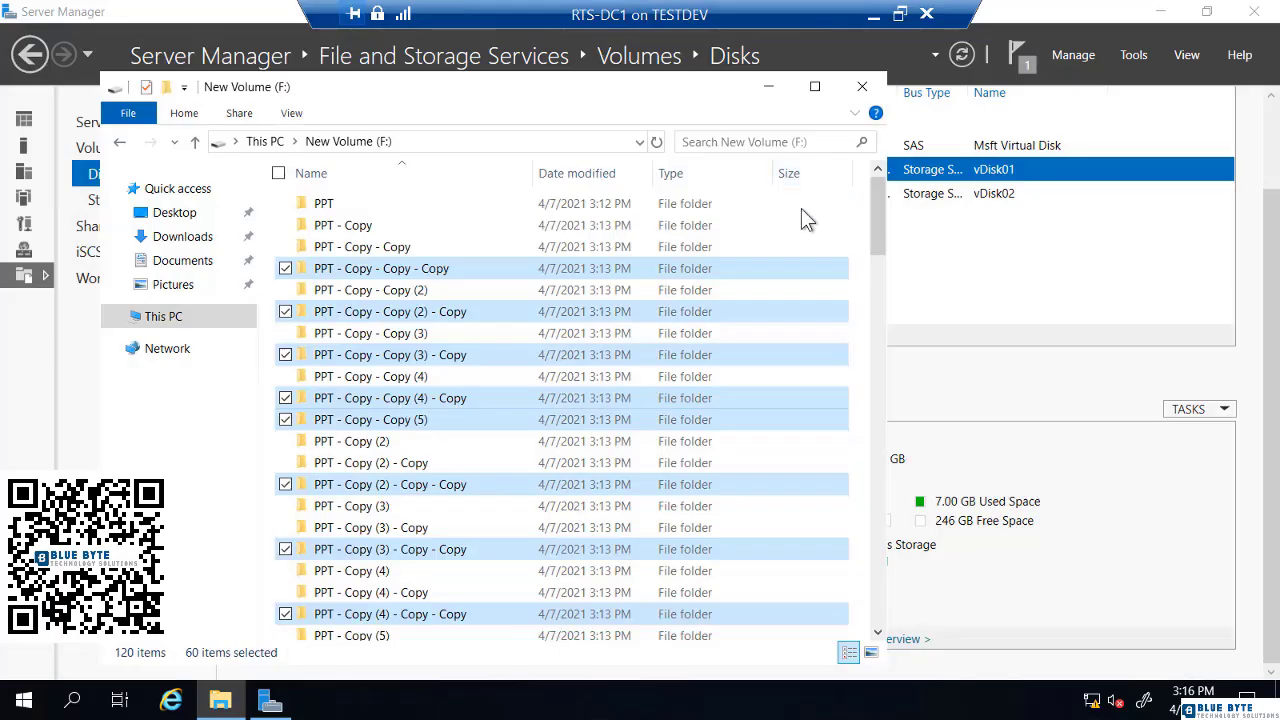
Open Windows PowerShell (Admin) from the Start menu and enter ddpeval f: at the prompt
right_click(28, 703)
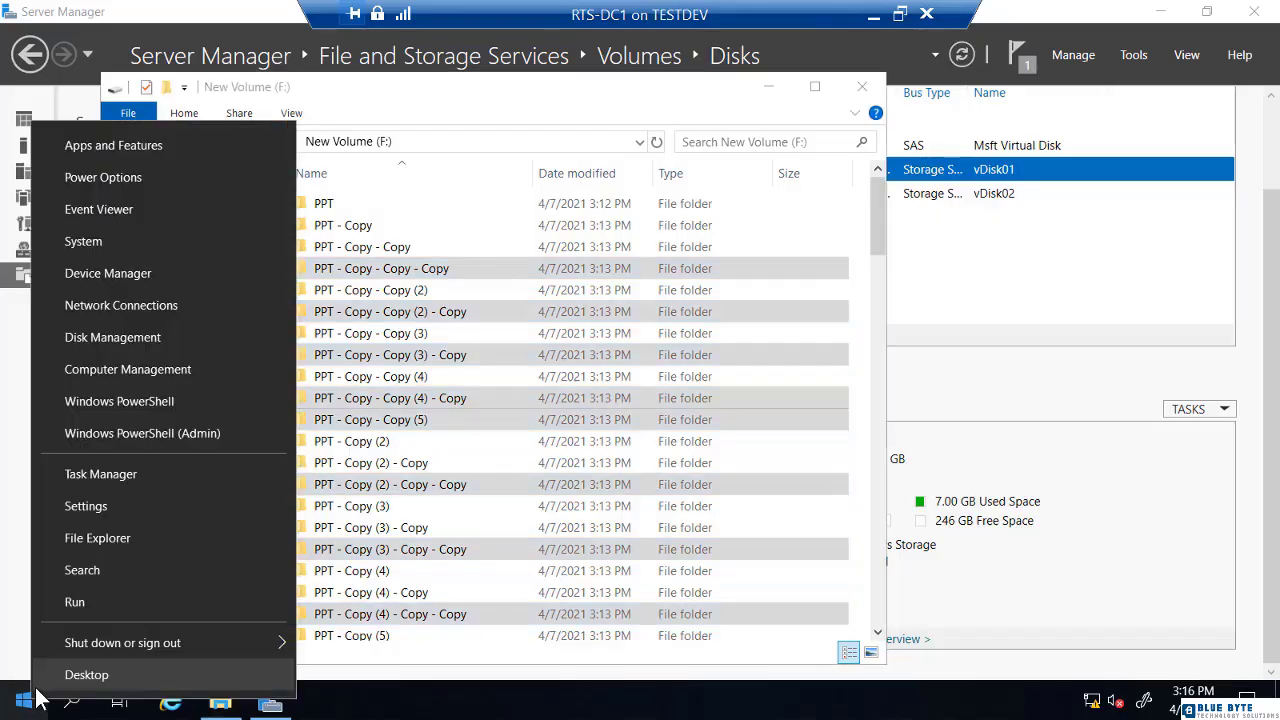
left_click(133, 433)
left_click(307, 340)
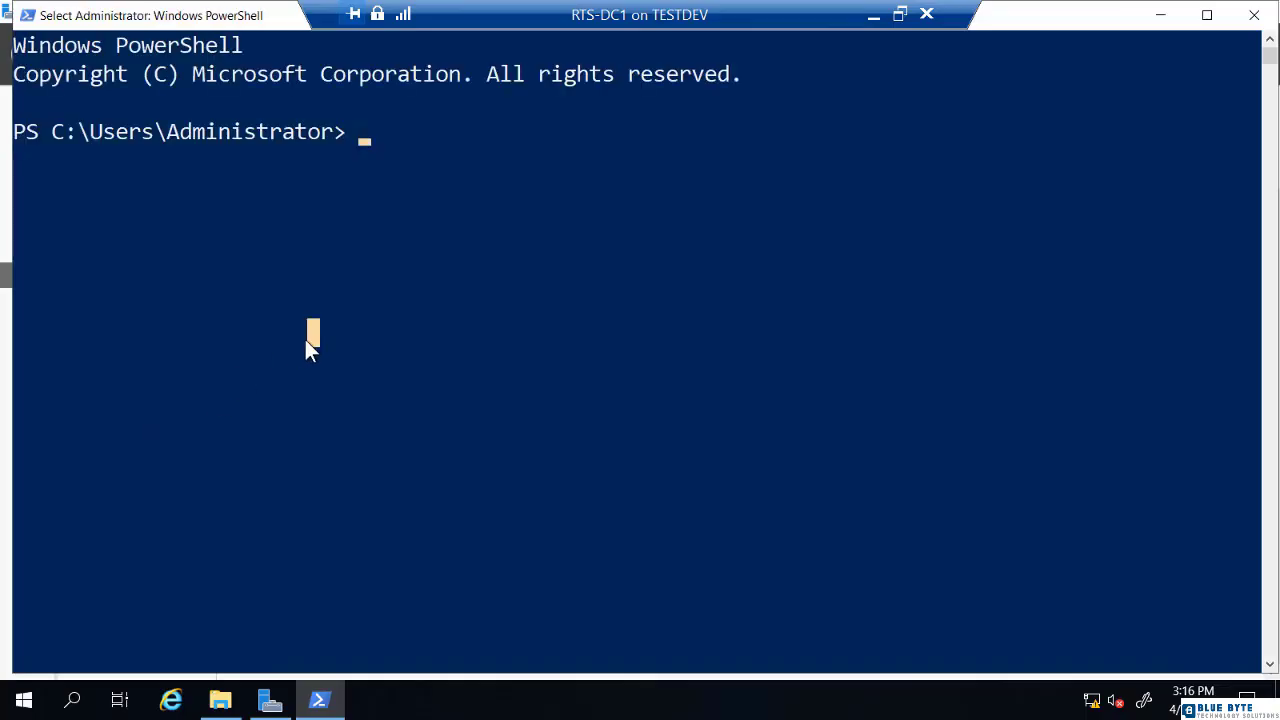
type("ddpe")
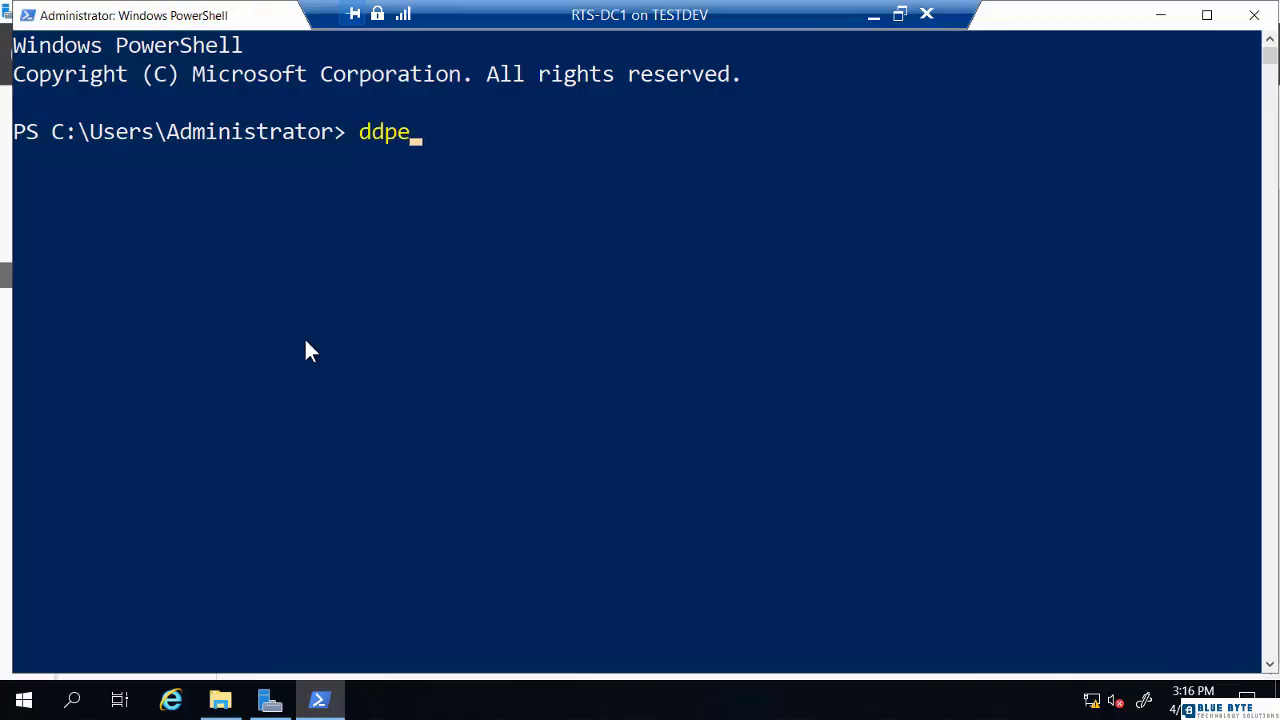
type("val")
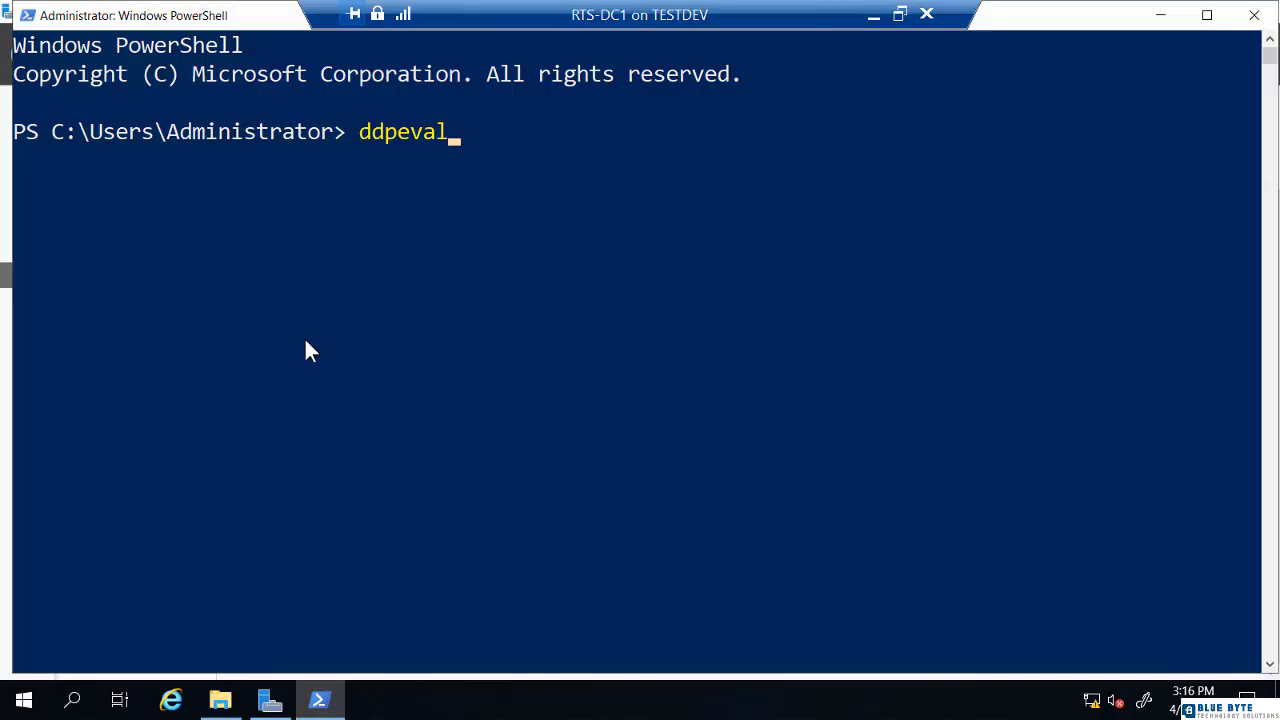
type("f:")
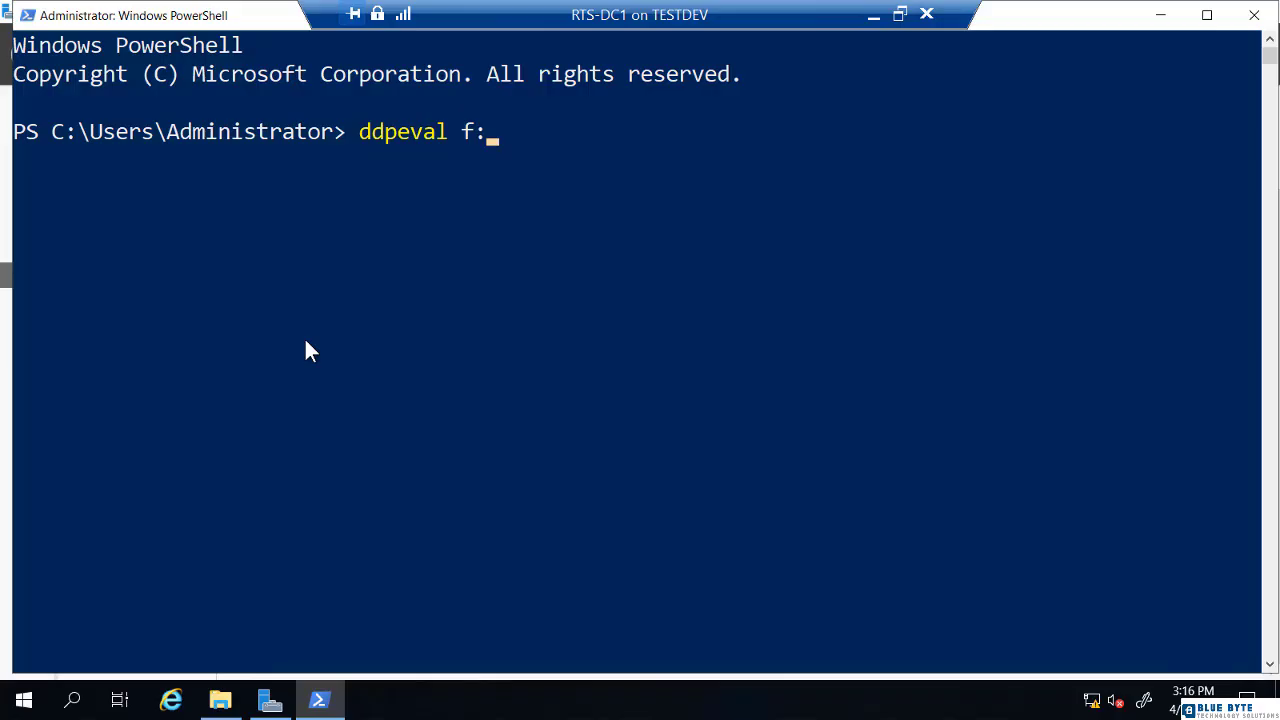
Run ddpeval f:, showing 4.98 GB of 4.99 GB saved (99%) across 1441 files
key("Return")
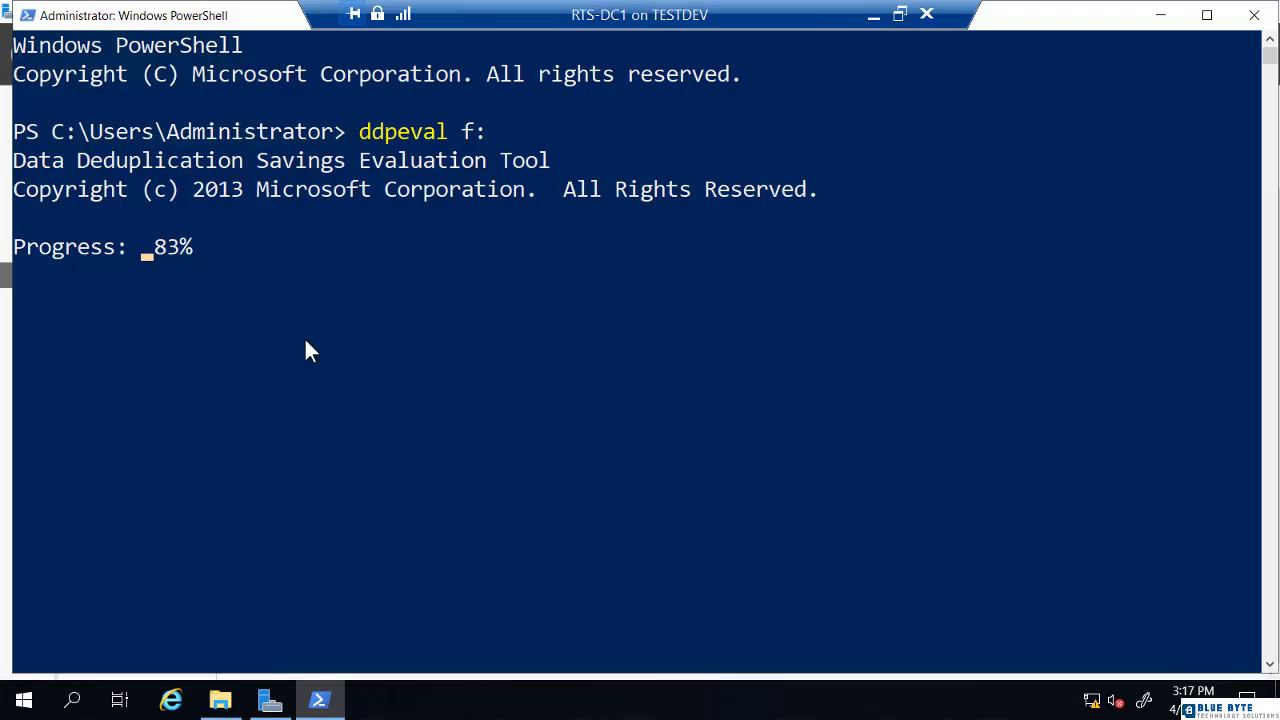
scroll(305, 341, "up", 1)
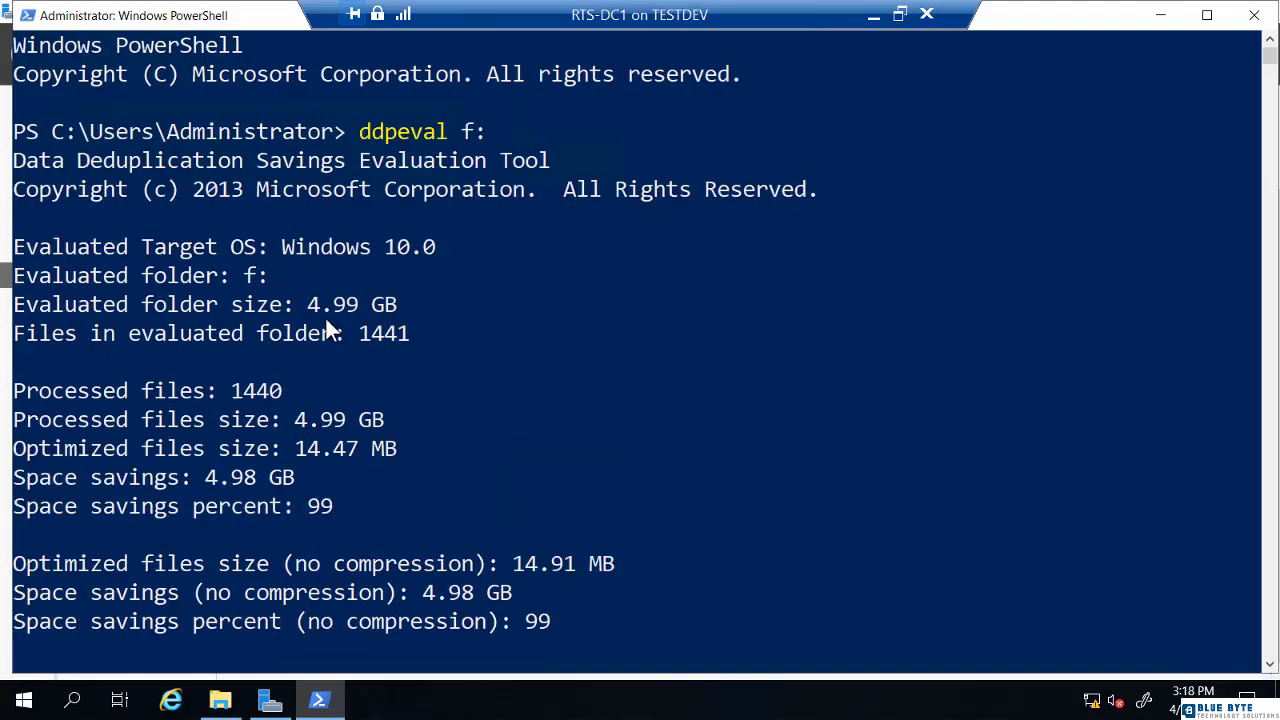